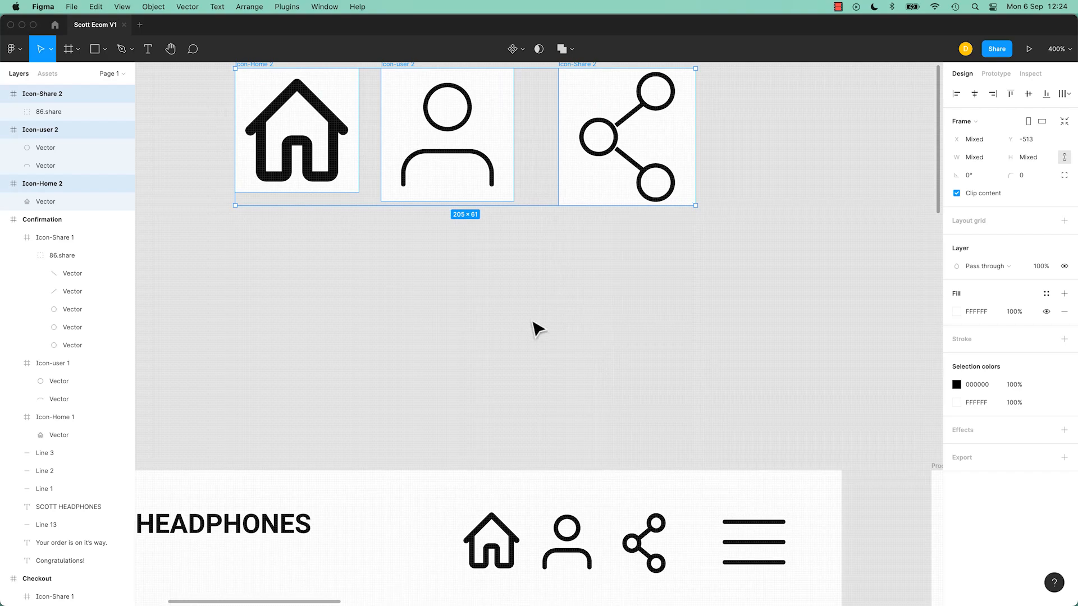
pyautogui.click(534, 327)
pyautogui.scroll(-3, 534, 328)
pyautogui.moveTo(646, 345); pyautogui.dragTo(273, 347)
pyautogui.moveTo(599, 344); pyautogui.dragTo(839, 314)
pyautogui.hscroll(-3, 575, 322)
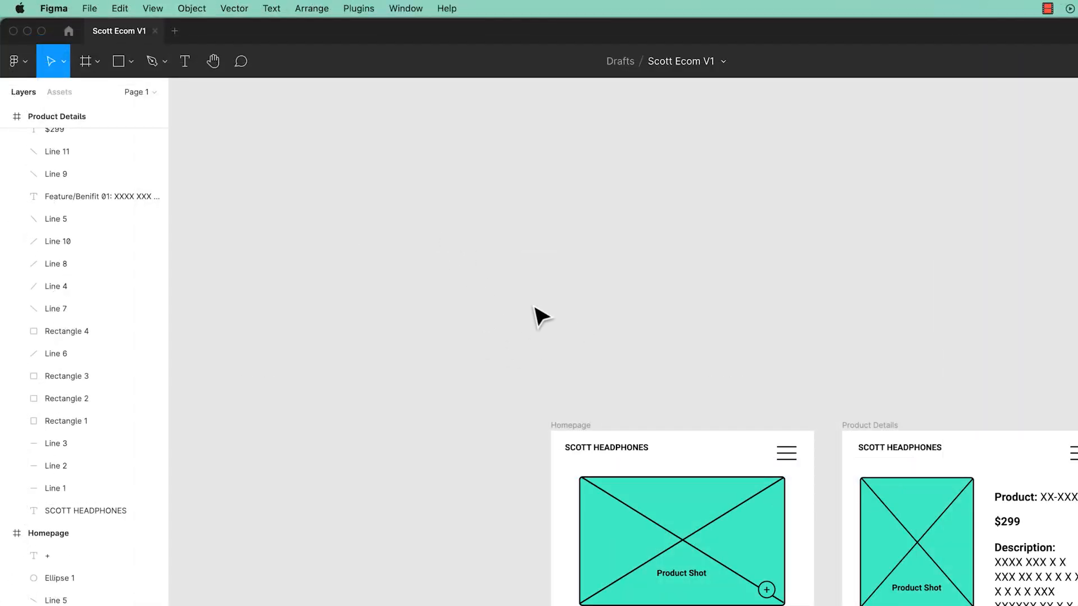
# Step: Use Place image to import Icon-Share.svg, Icon-user.svg and Icon-Home.svg together
pyautogui.click(121, 59)
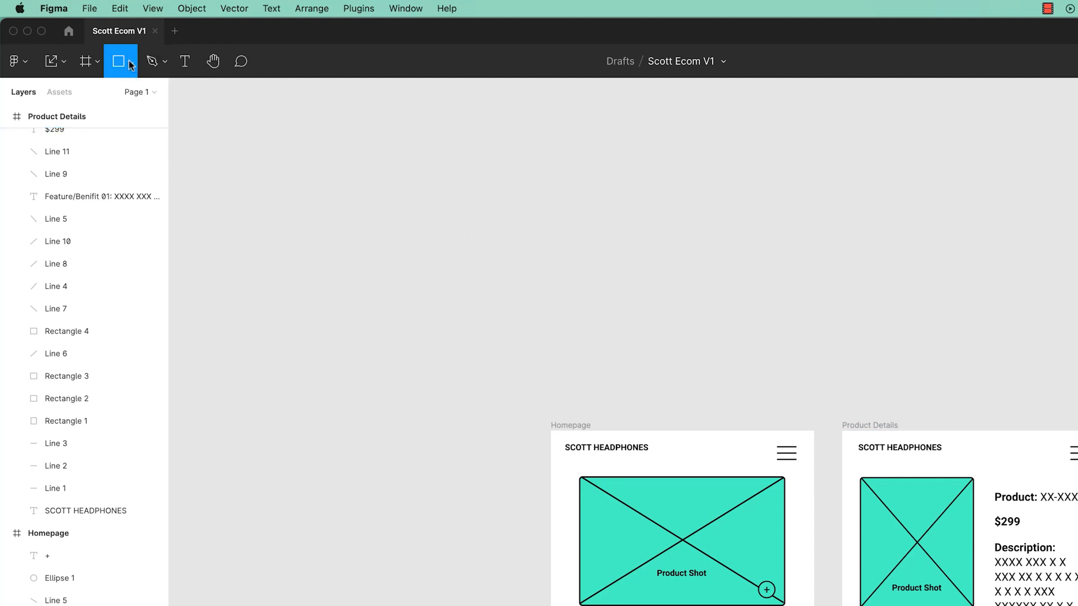
pyautogui.click(130, 62)
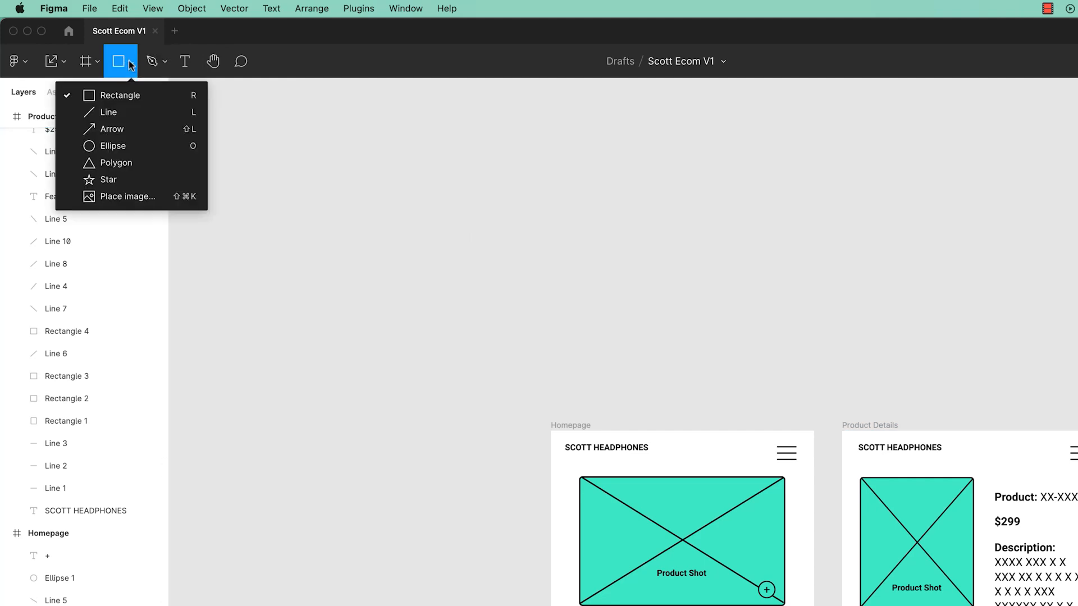
pyautogui.click(117, 195)
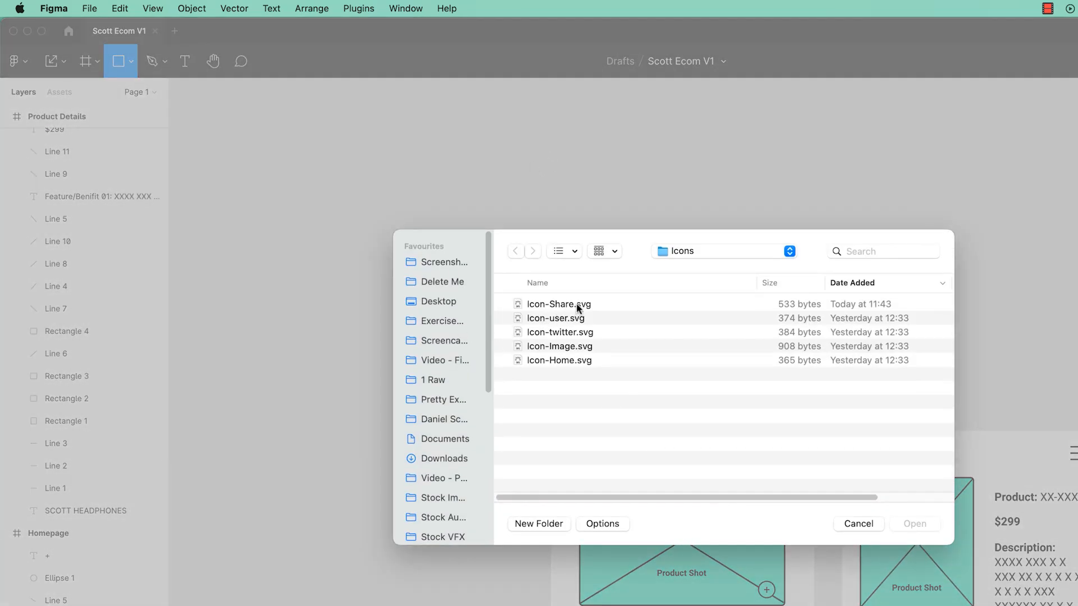
pyautogui.click(579, 307)
pyautogui.keyDown('super'); pyautogui.click(573, 319); pyautogui.keyUp('super')
pyautogui.keyDown('super'); pyautogui.click(568, 362); pyautogui.keyUp('super')
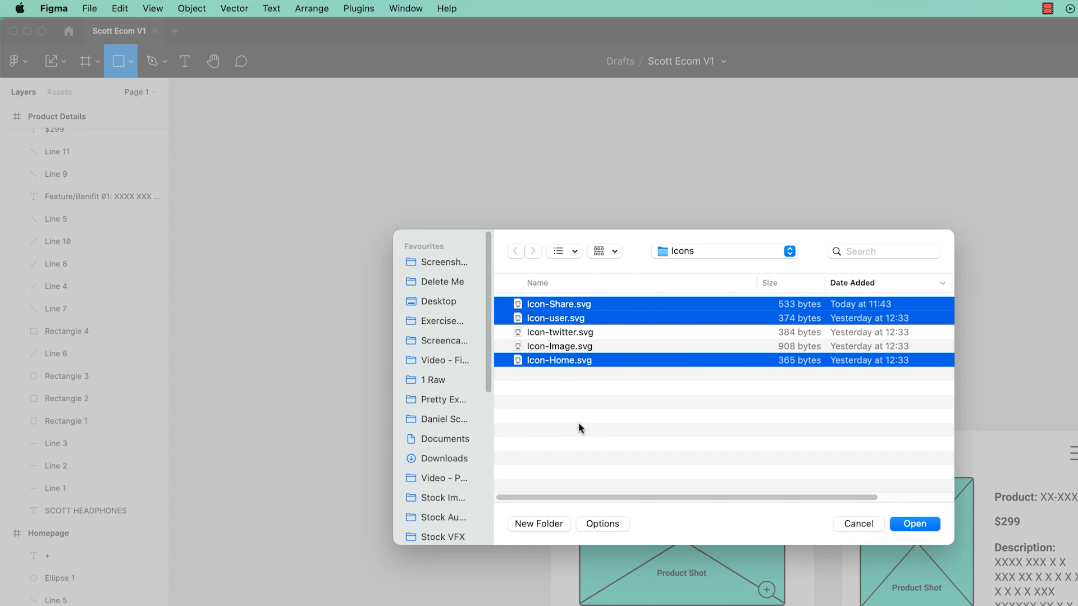
pyautogui.click(921, 526)
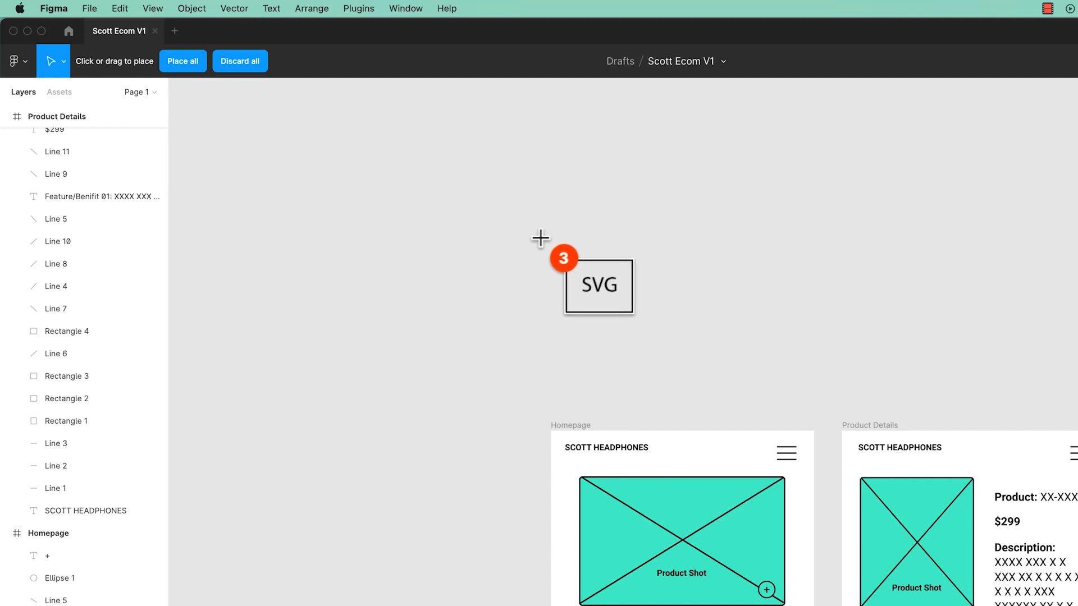
# Step: Place the three SVG icons side by side on the empty canvas above the Homepage frame
pyautogui.moveTo(534, 219); pyautogui.dragTo(611, 299)
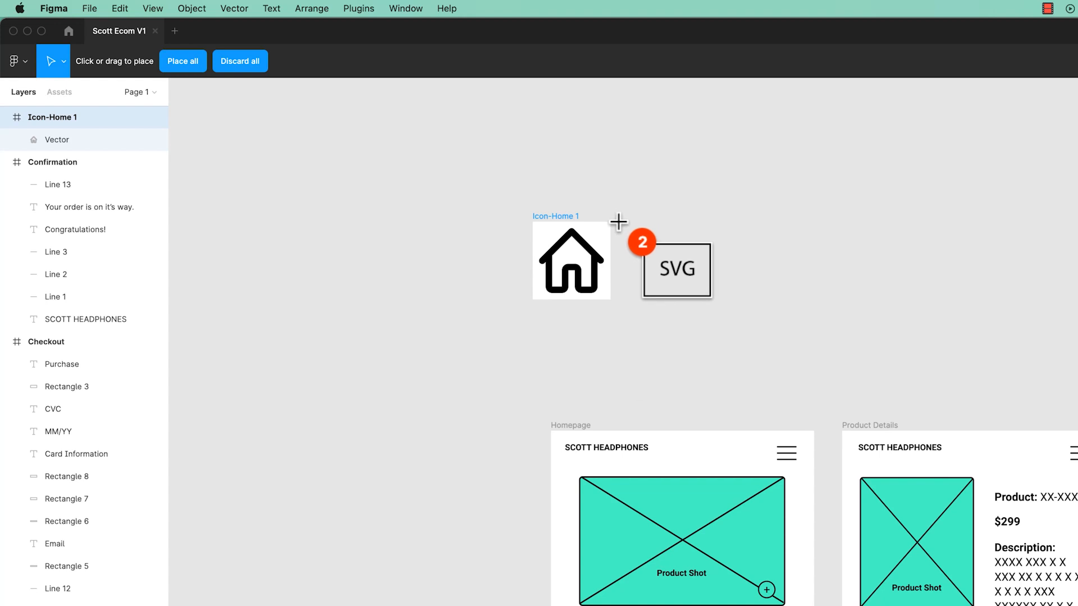
pyautogui.moveTo(621, 221); pyautogui.dragTo(703, 304)
pyautogui.moveTo(719, 227); pyautogui.dragTo(800, 308)
pyautogui.click(776, 294)
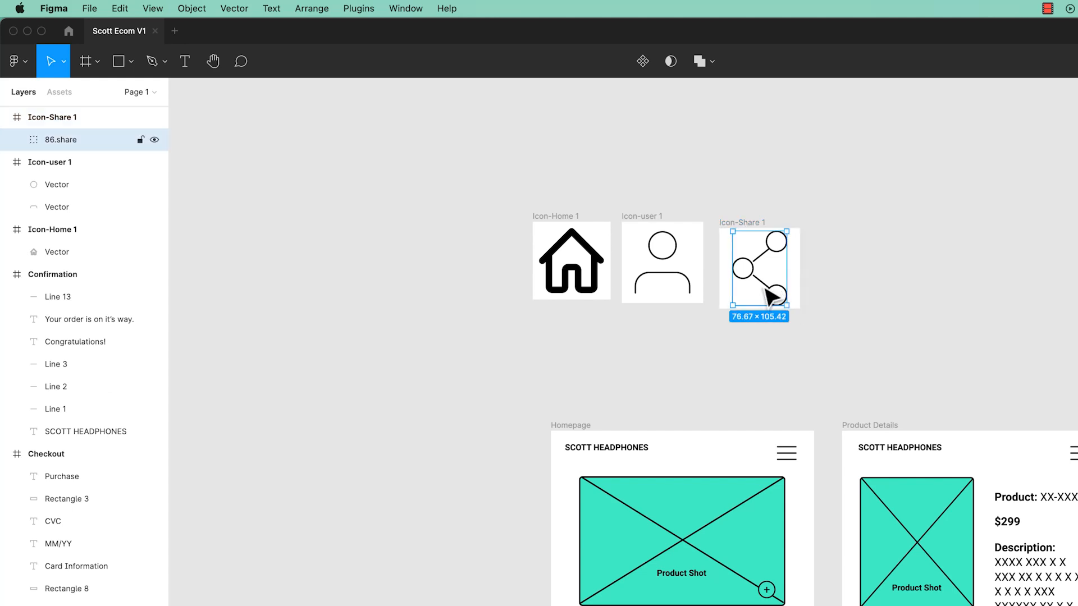
pyautogui.click(821, 288)
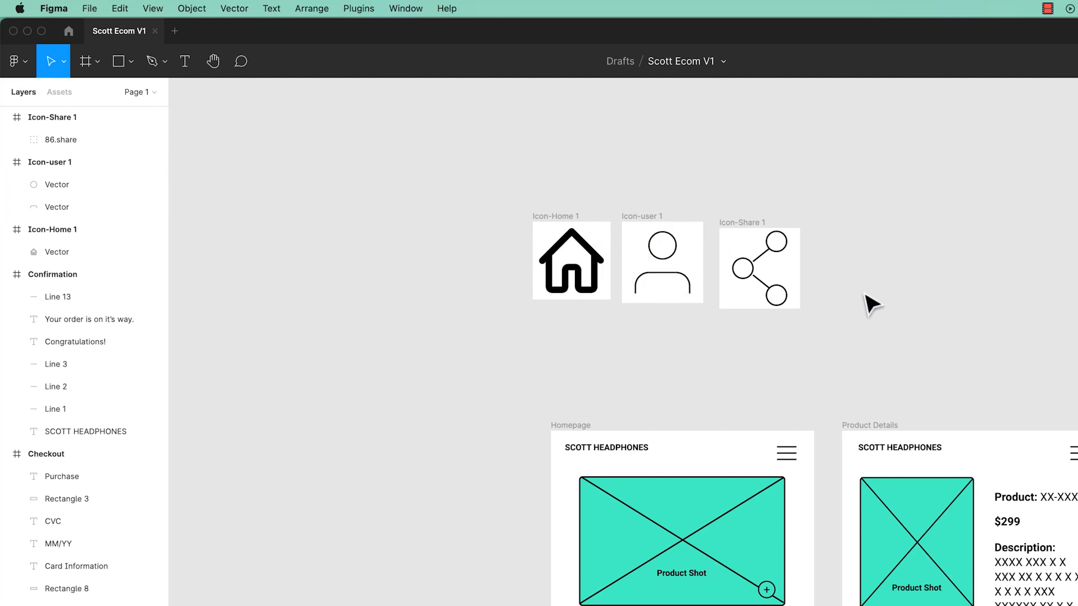
pyautogui.moveTo(861, 158); pyautogui.dragTo(408, 349)
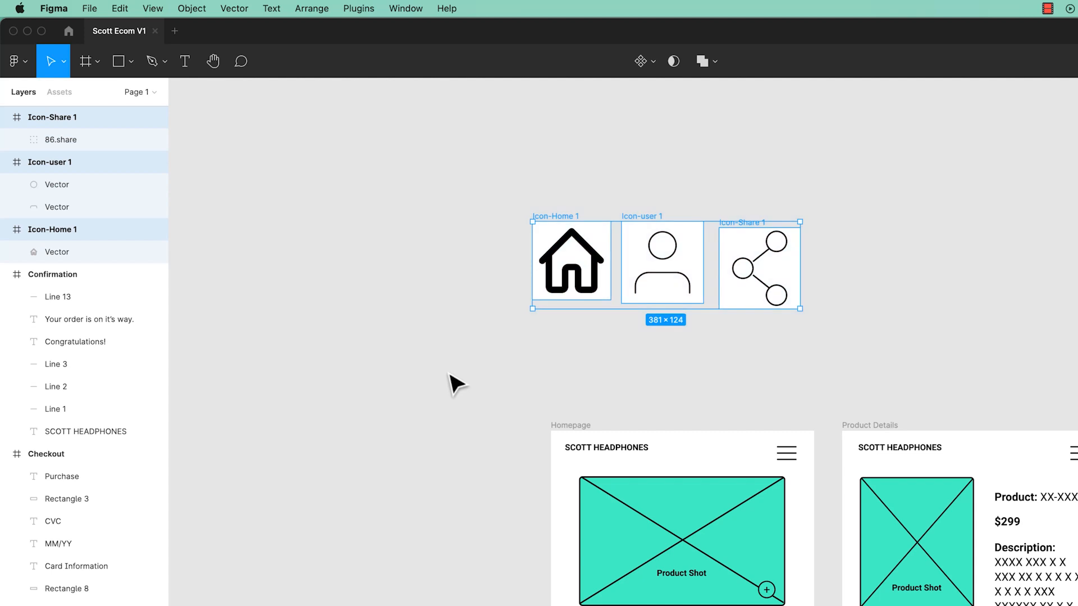
pyautogui.click(451, 374)
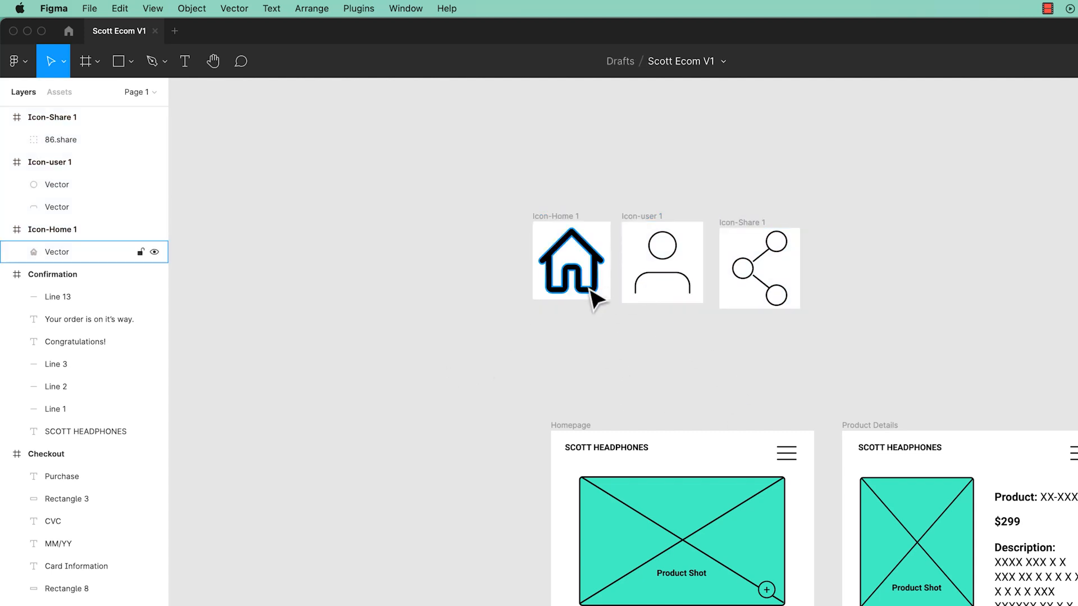
pyautogui.moveTo(473, 173); pyautogui.dragTo(845, 332)
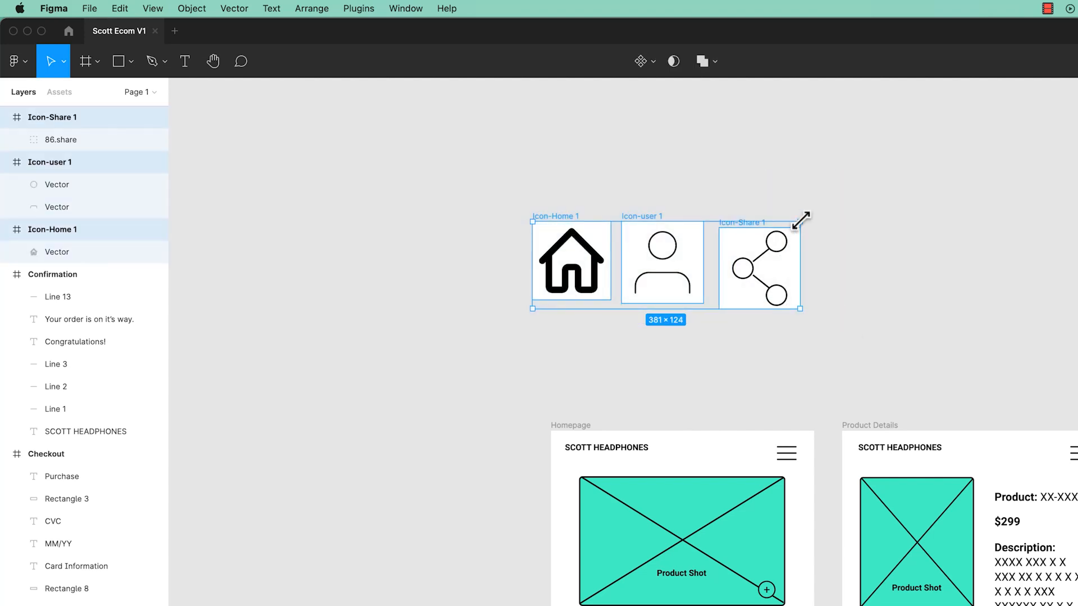
pyautogui.click(62, 66)
pyautogui.click(63, 113)
pyautogui.moveTo(802, 221); pyautogui.dragTo(590, 296)
pyautogui.click(612, 298)
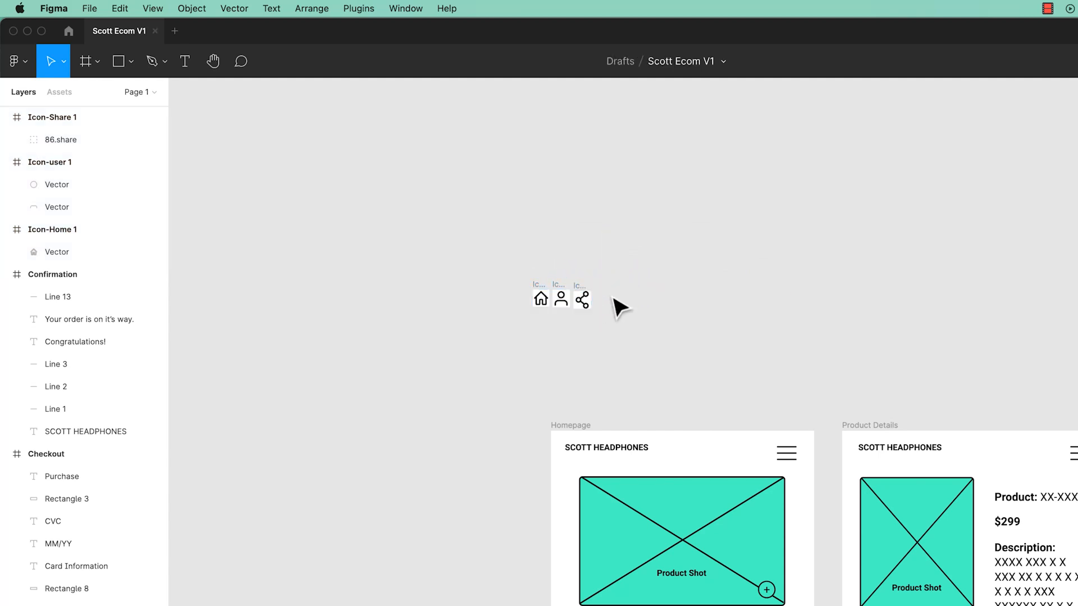
pyautogui.press('super+z')
pyautogui.press('super+z')
# Step: Scale the three selected icons to about 98 × 32 and place them in the Homepage header beside the menu icon
pyautogui.click(65, 63)
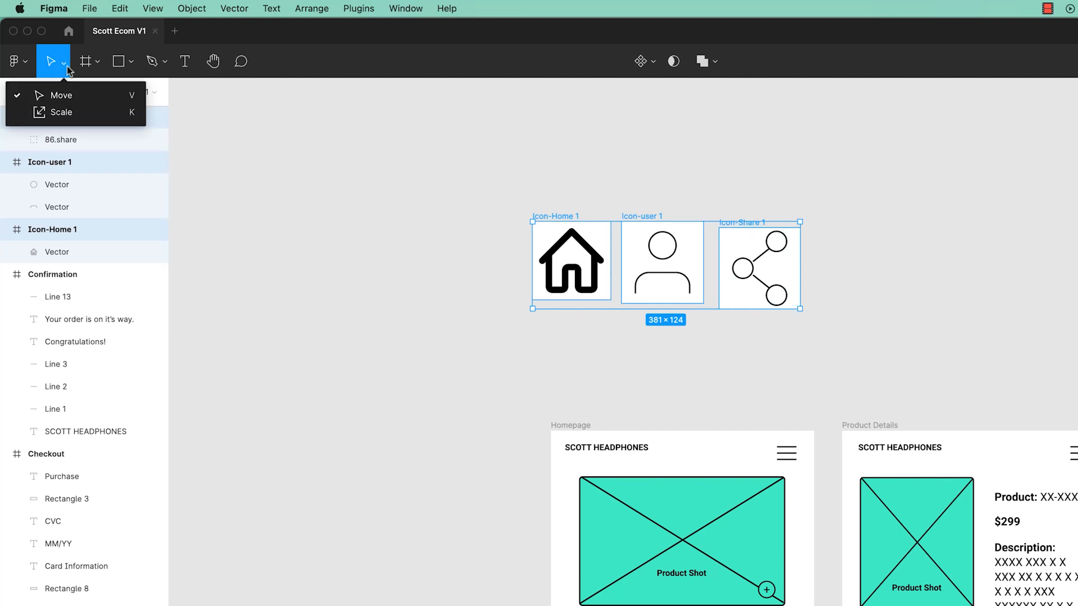
pyautogui.click(59, 112)
pyautogui.moveTo(800, 222); pyautogui.dragTo(730, 460)
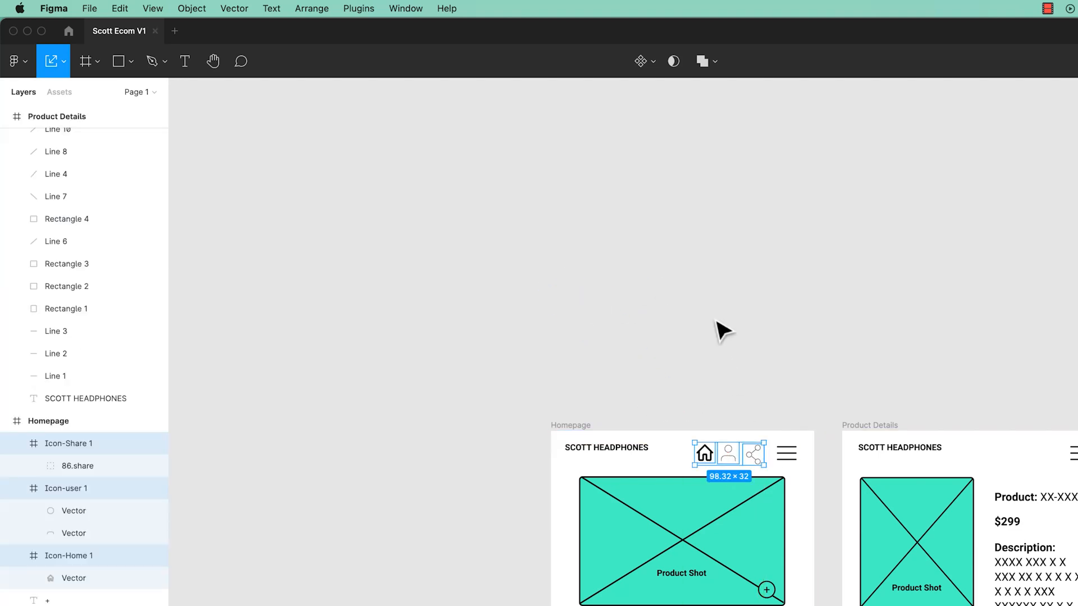
# Step: Zoom in on the header icons and inspect each icon frame's layers within the Homepage frame
pyautogui.scroll(5, 718, 331)
pyautogui.moveTo(751, 378); pyautogui.dragTo(602, 251)
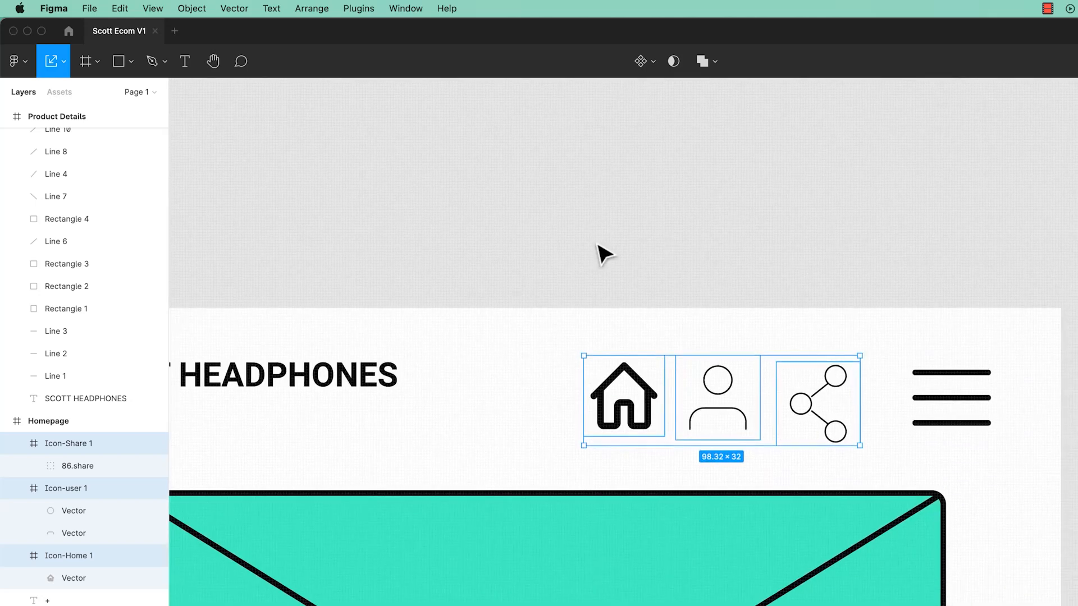
pyautogui.press('super+plus')
pyautogui.moveTo(820, 342); pyautogui.dragTo(714, 347)
pyautogui.click(762, 158)
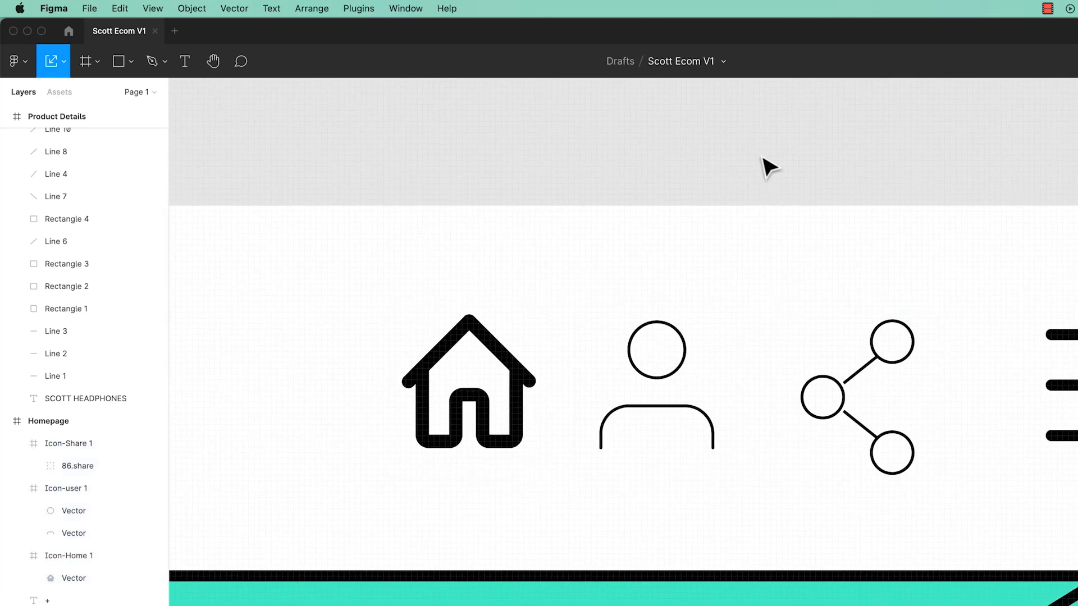
pyautogui.click(498, 361)
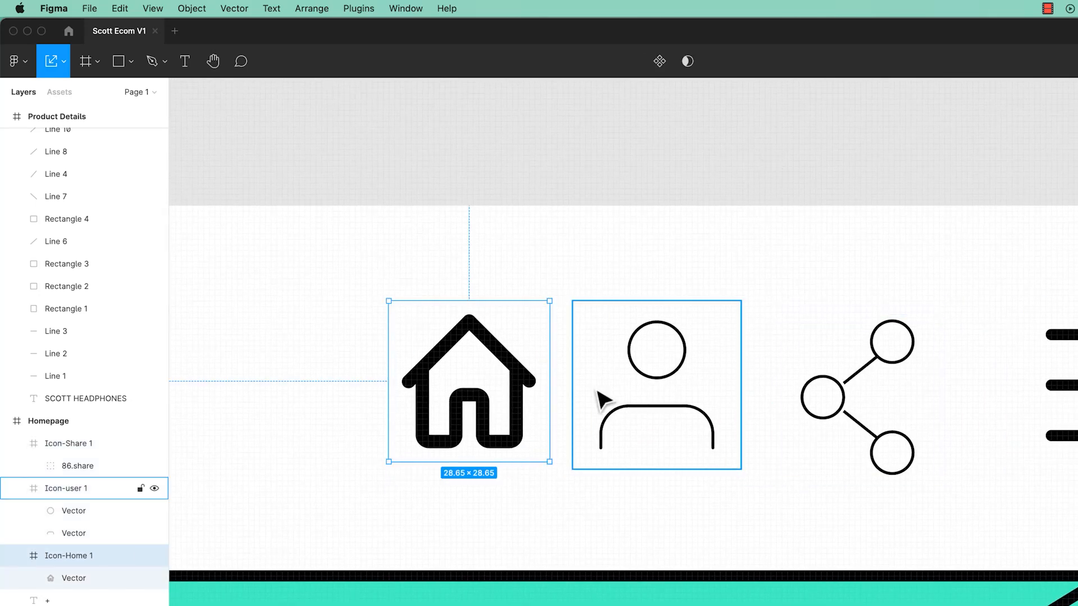
pyautogui.click(17, 490)
pyautogui.click(16, 443)
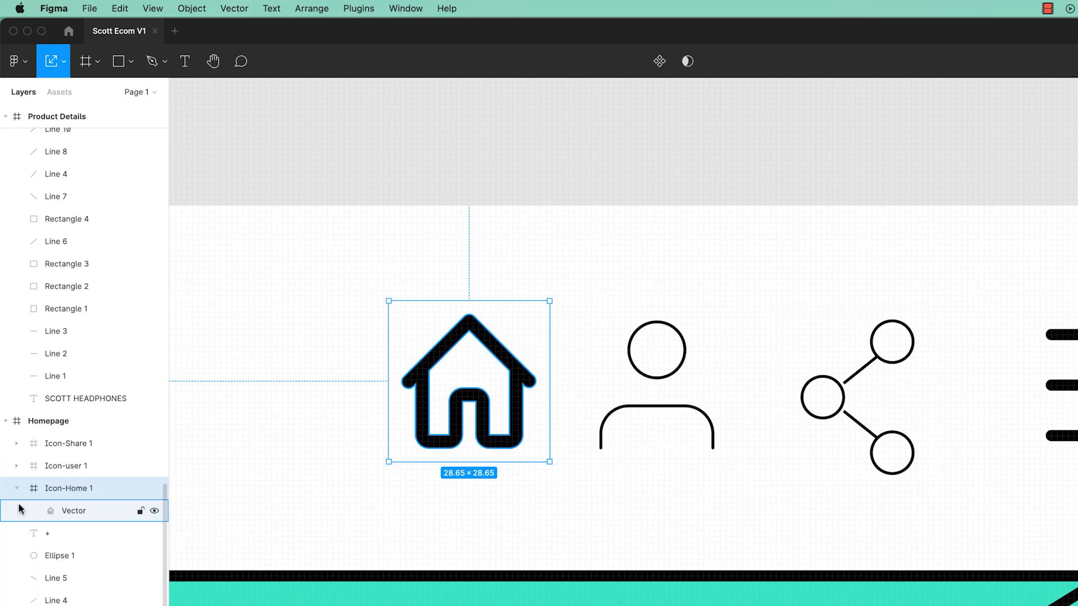
pyautogui.click(17, 488)
pyautogui.click(67, 445)
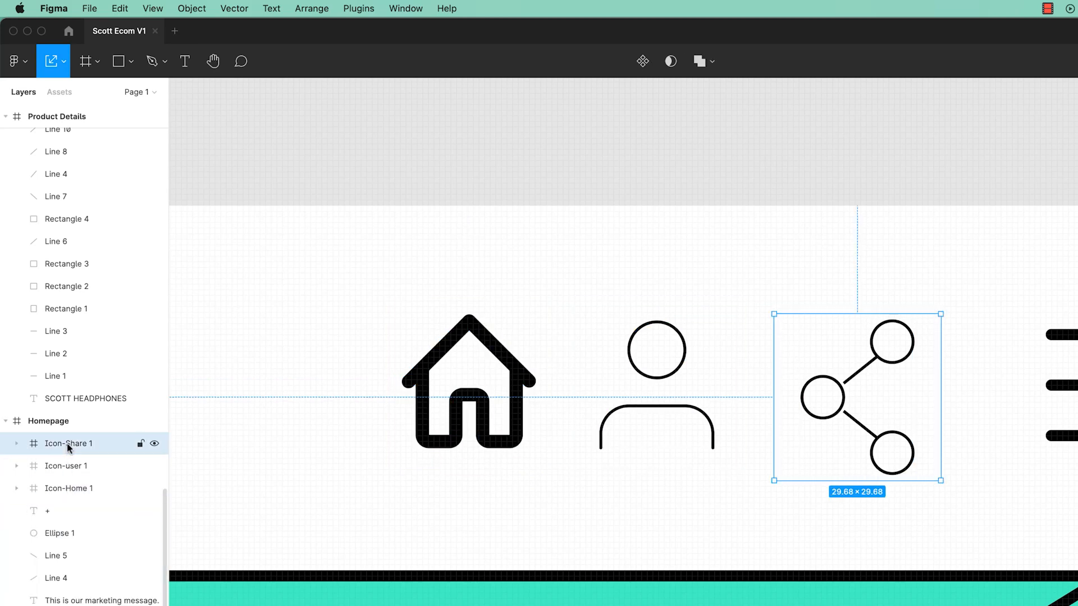
pyautogui.click(16, 444)
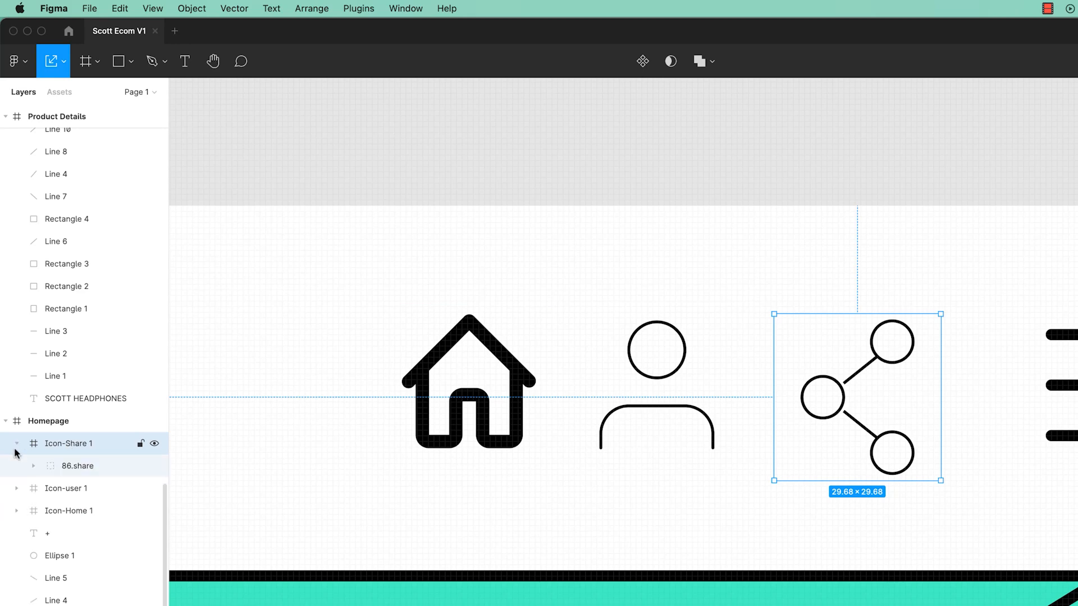
pyautogui.click(16, 442)
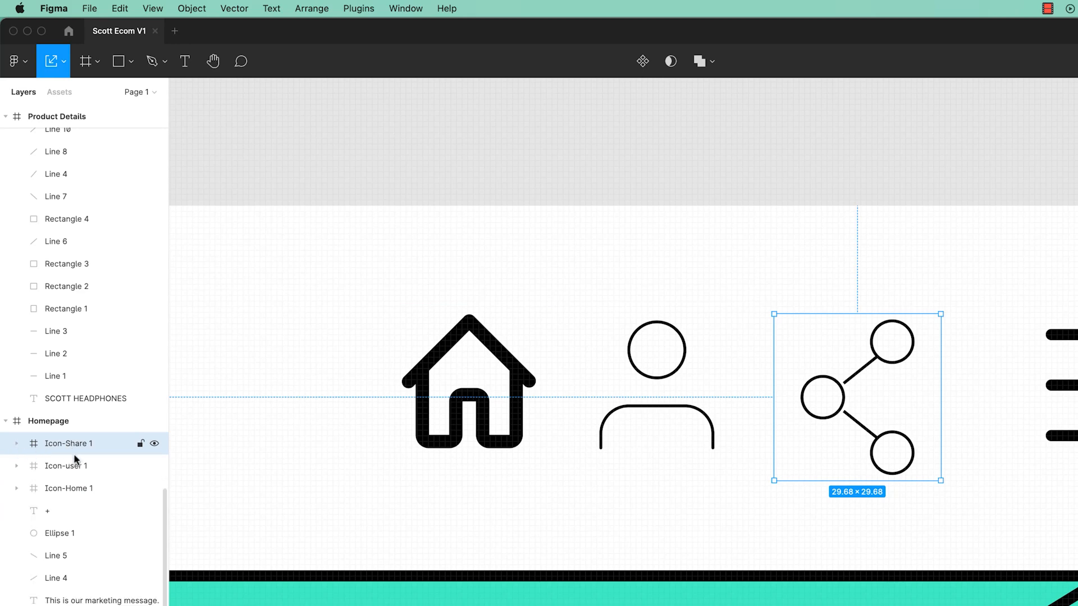
pyautogui.click(17, 443)
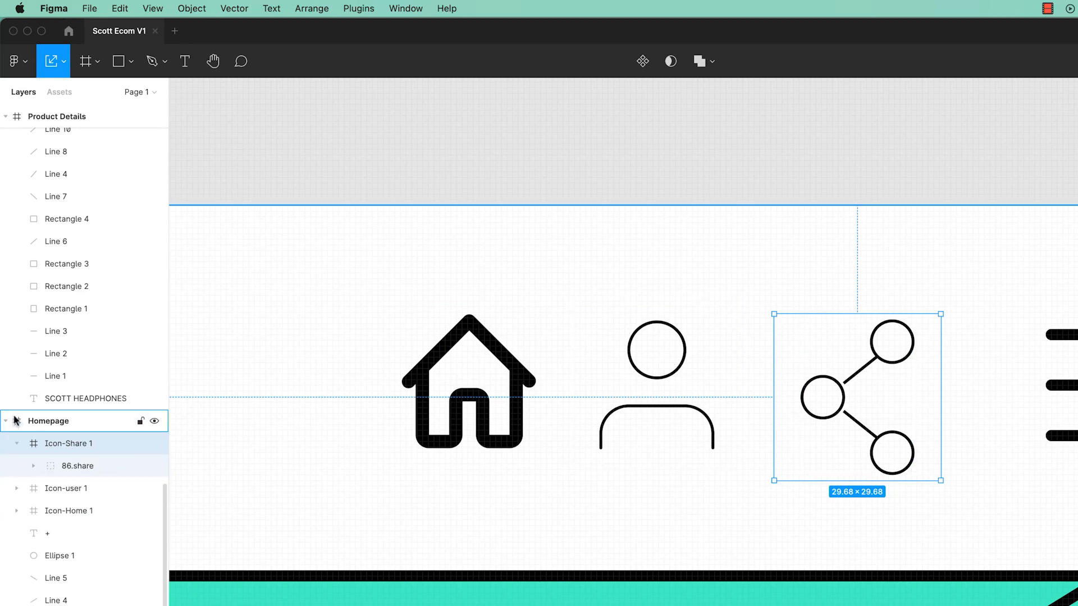
pyautogui.click(17, 444)
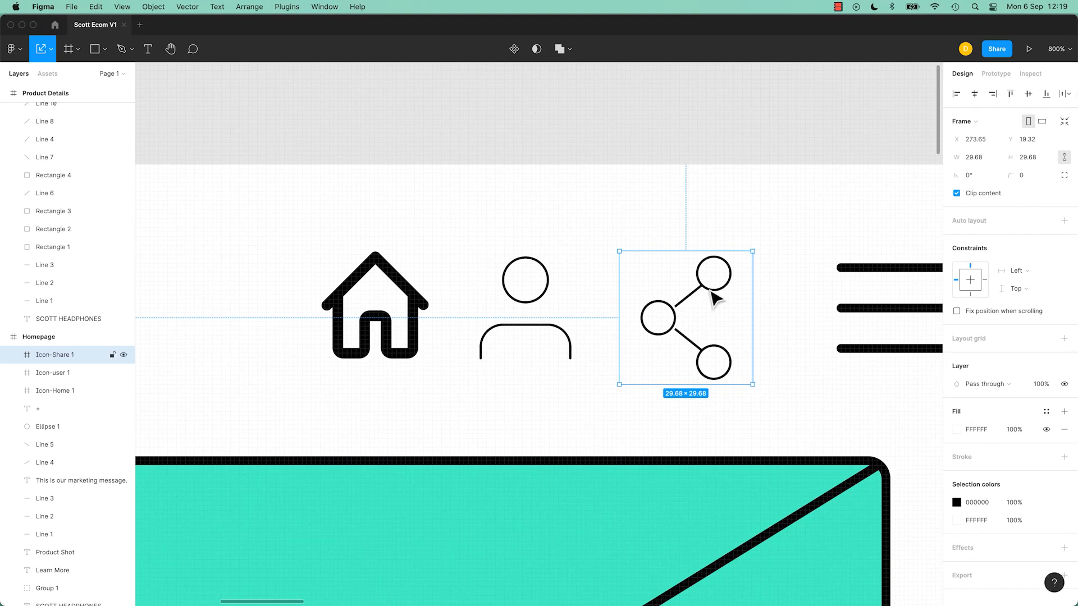
# Step: Set the stroke weight of the share icon's 86.share group to 2
pyautogui.click(13, 354)
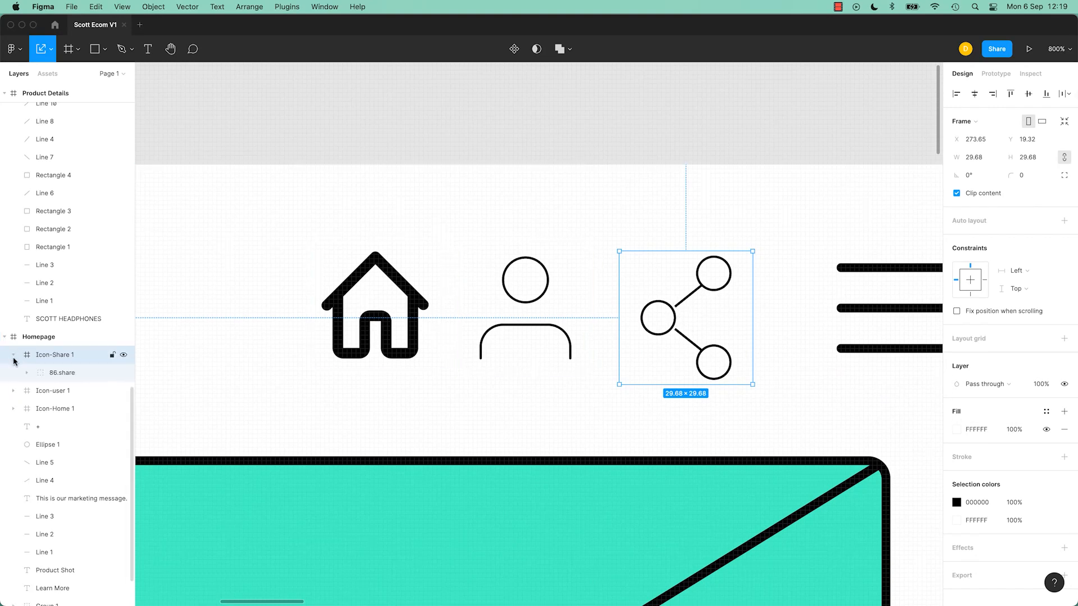
pyautogui.click(71, 372)
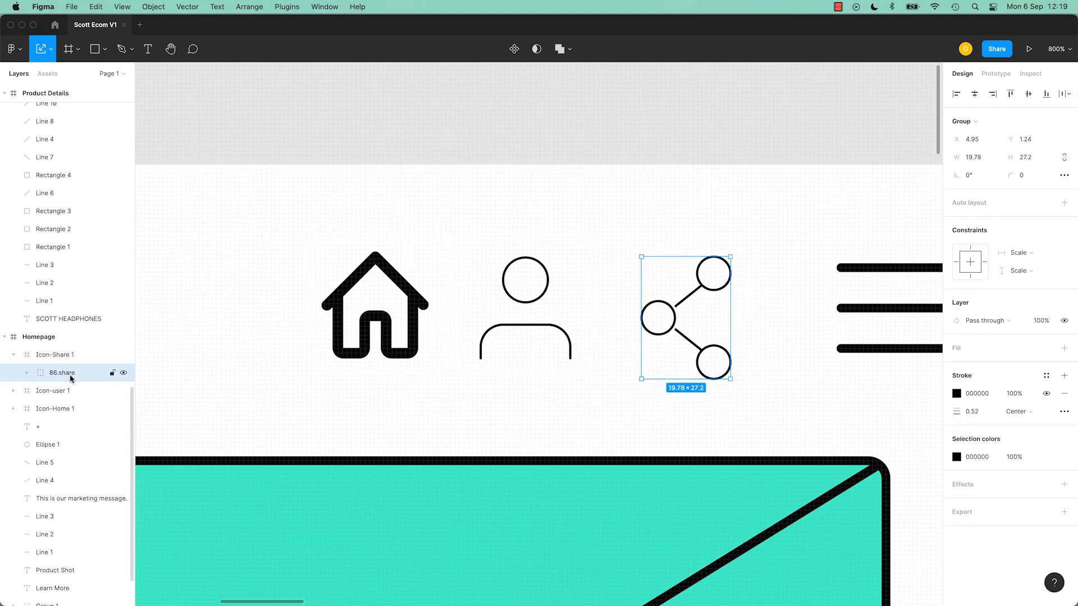
pyautogui.click(27, 373)
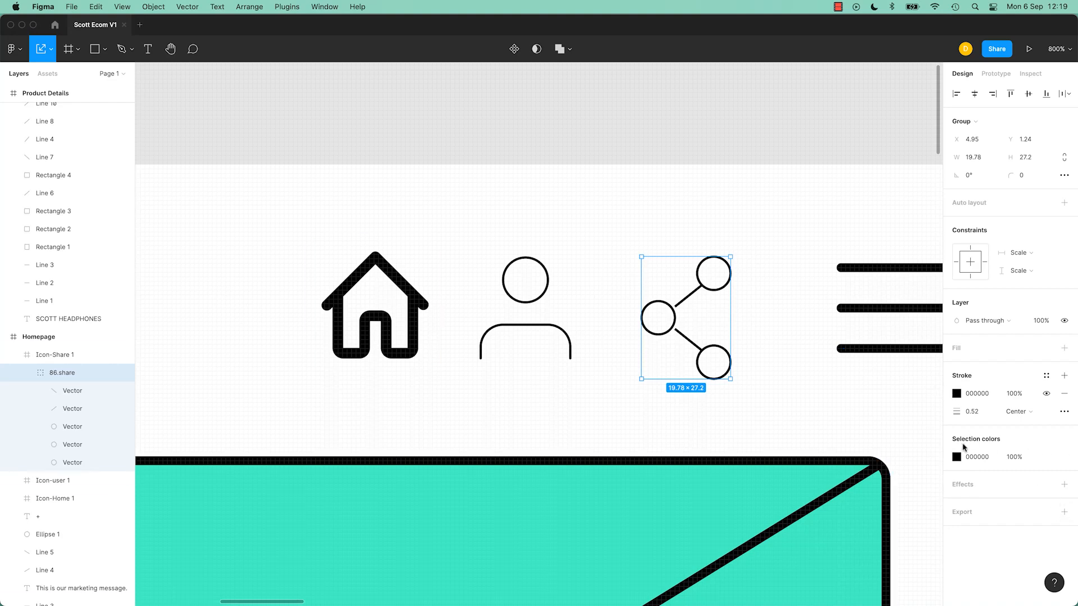
pyautogui.click(983, 412)
pyautogui.write('2')
pyautogui.press('Return')
# Step: Set the stroke weight of both vectors in the user icon to 2
pyautogui.click(889, 268)
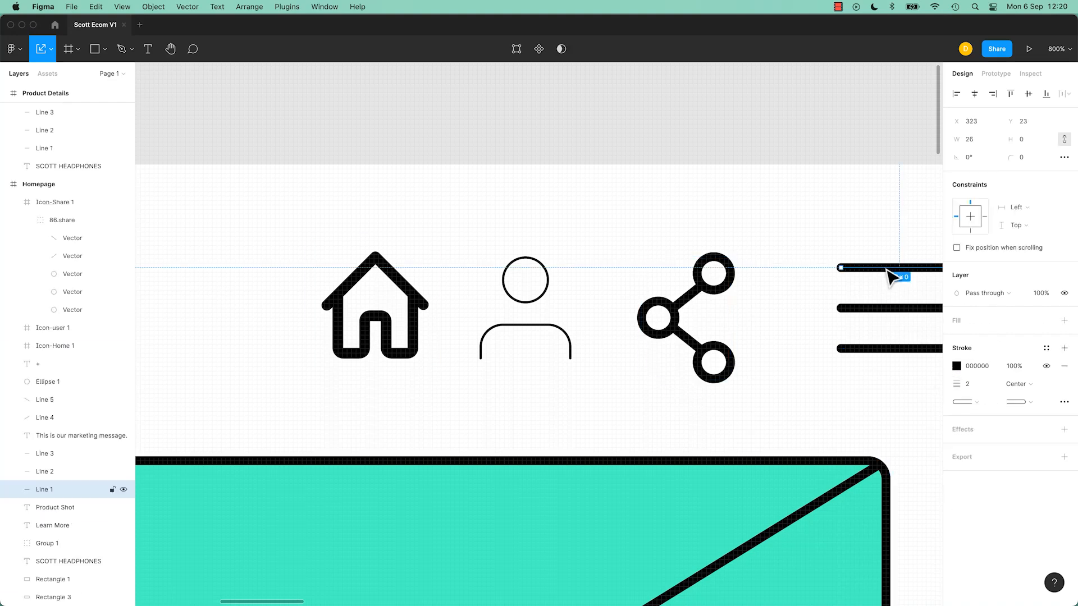
pyautogui.click(730, 296)
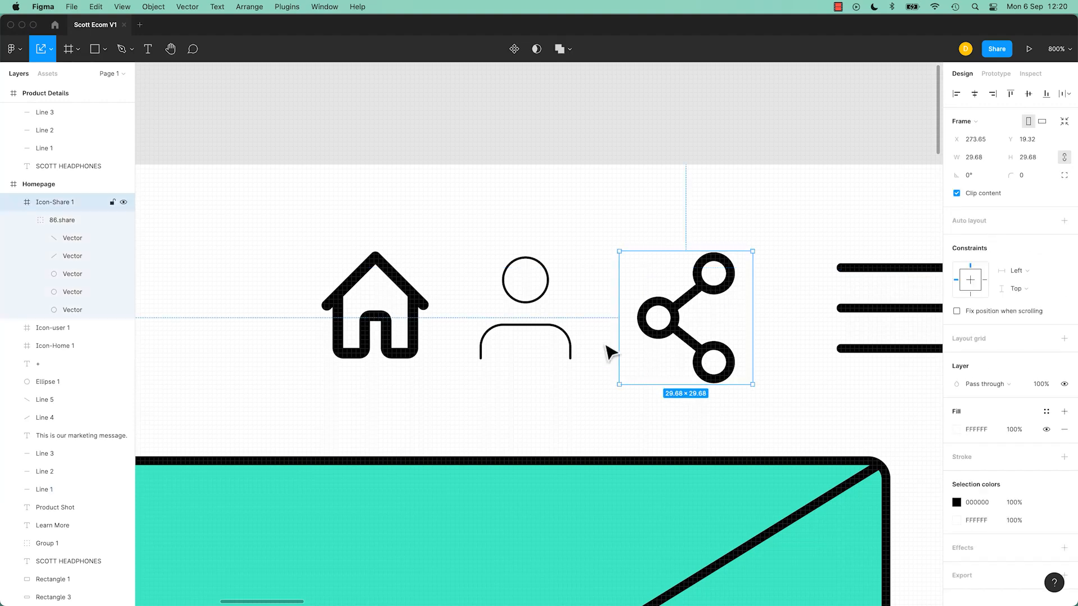
pyautogui.click(539, 306)
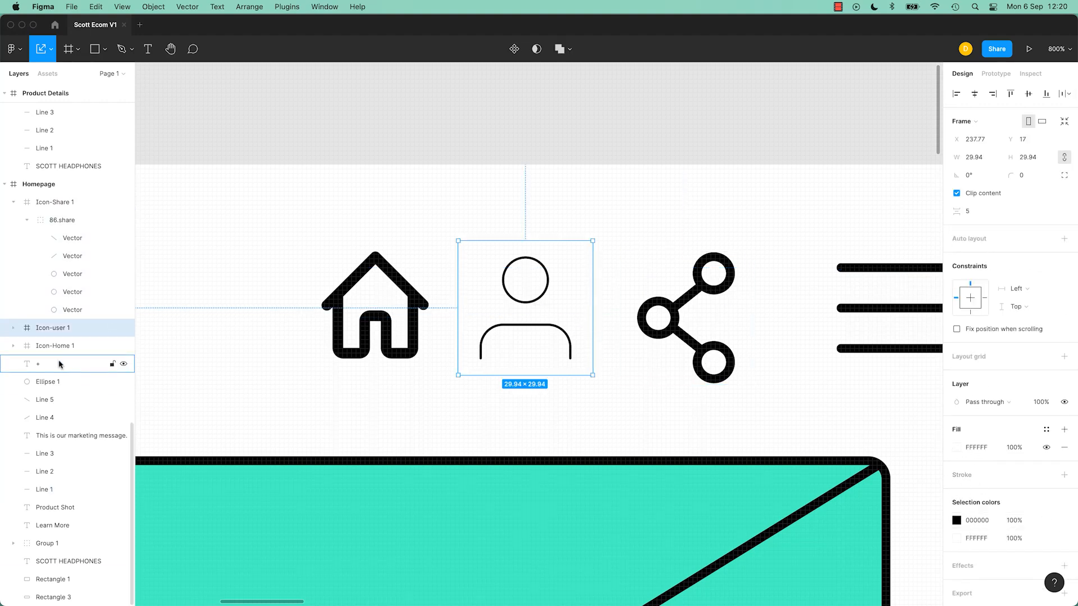
pyautogui.click(14, 329)
pyautogui.click(58, 345)
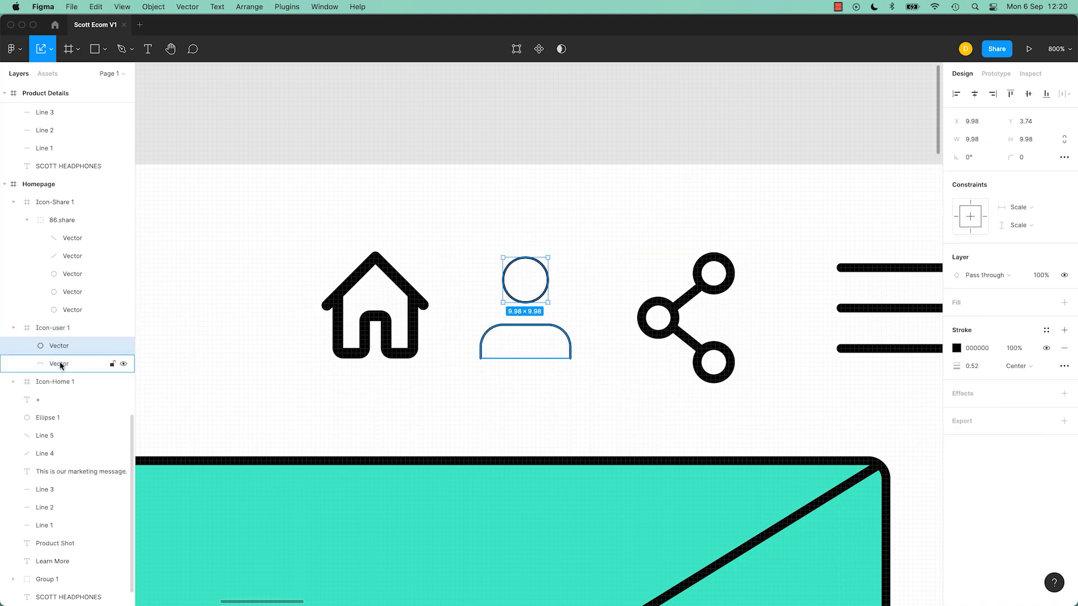
pyautogui.keyDown('shift'); pyautogui.click(60, 365); pyautogui.keyUp('shift')
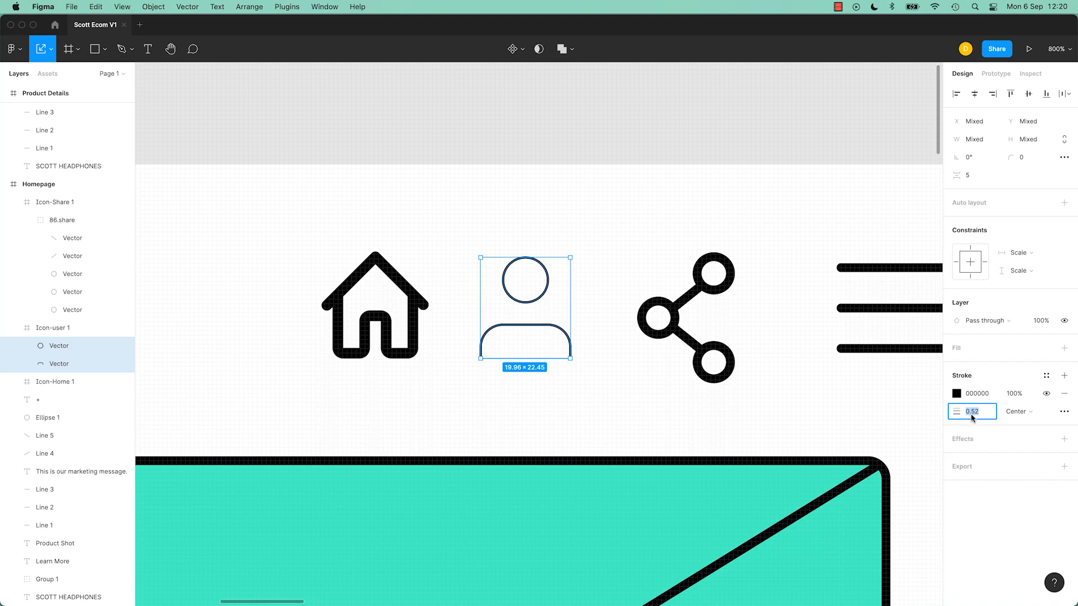
pyautogui.press('Return')
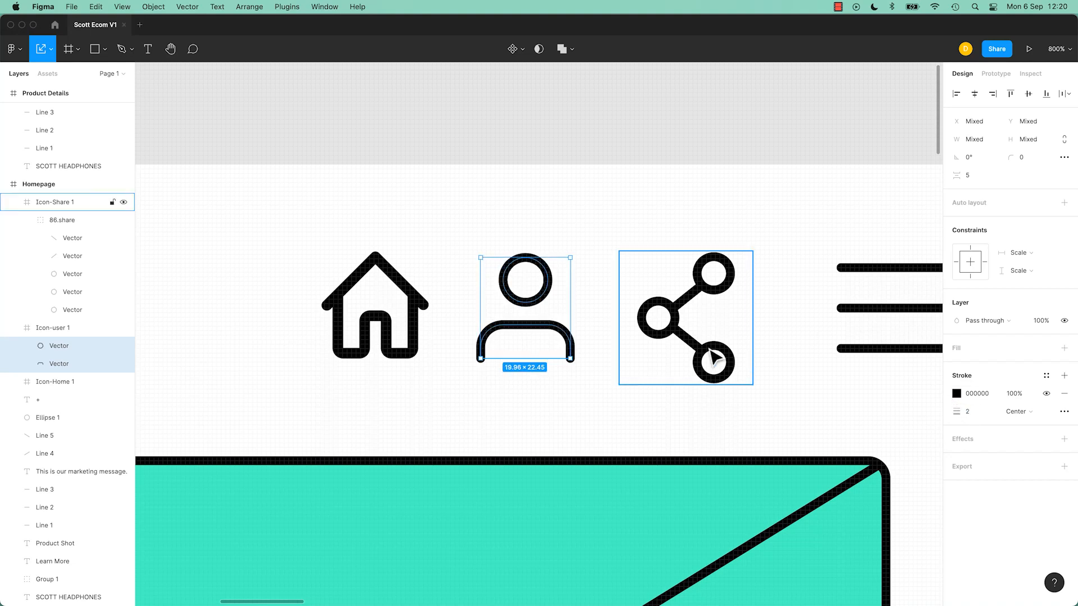
# Step: Try adjusting the home icon's vector points in path edit mode
pyautogui.click(400, 351)
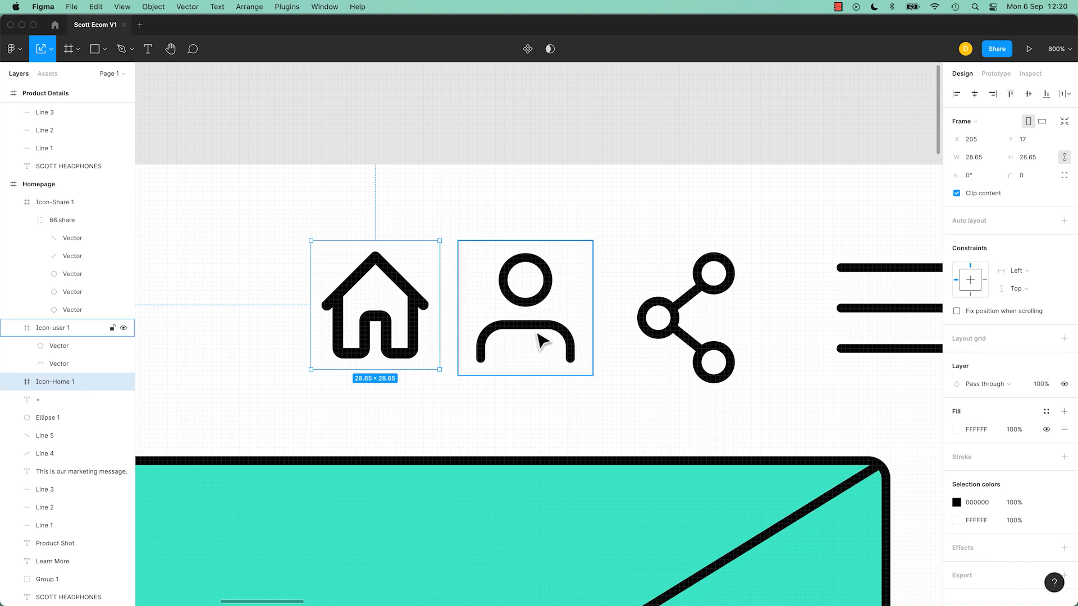
pyautogui.doubleClick(419, 343)
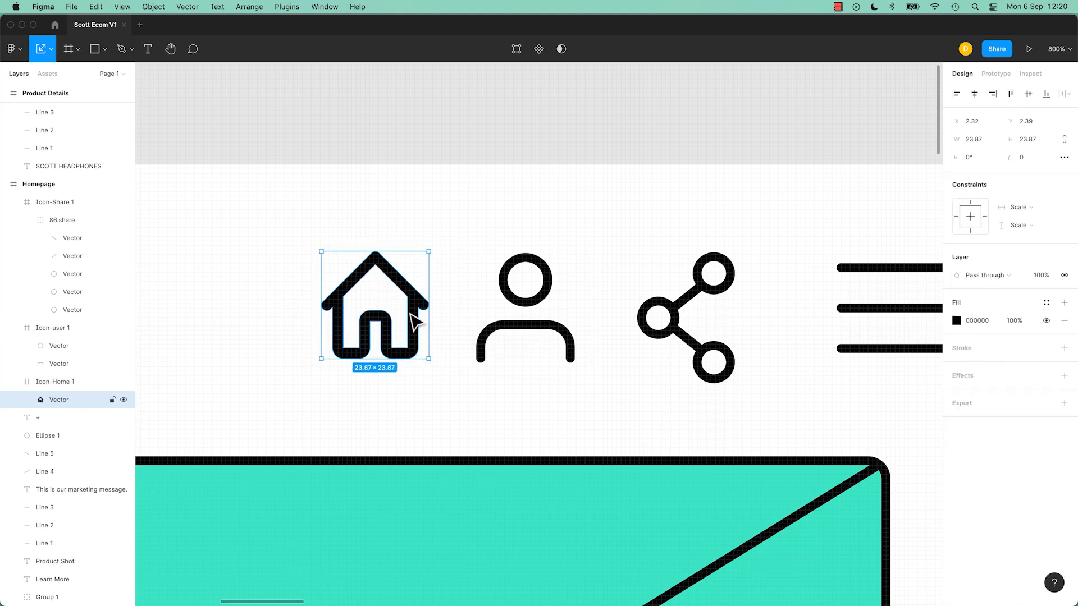
pyautogui.doubleClick(410, 314)
pyautogui.moveTo(409, 297); pyautogui.dragTo(370, 296)
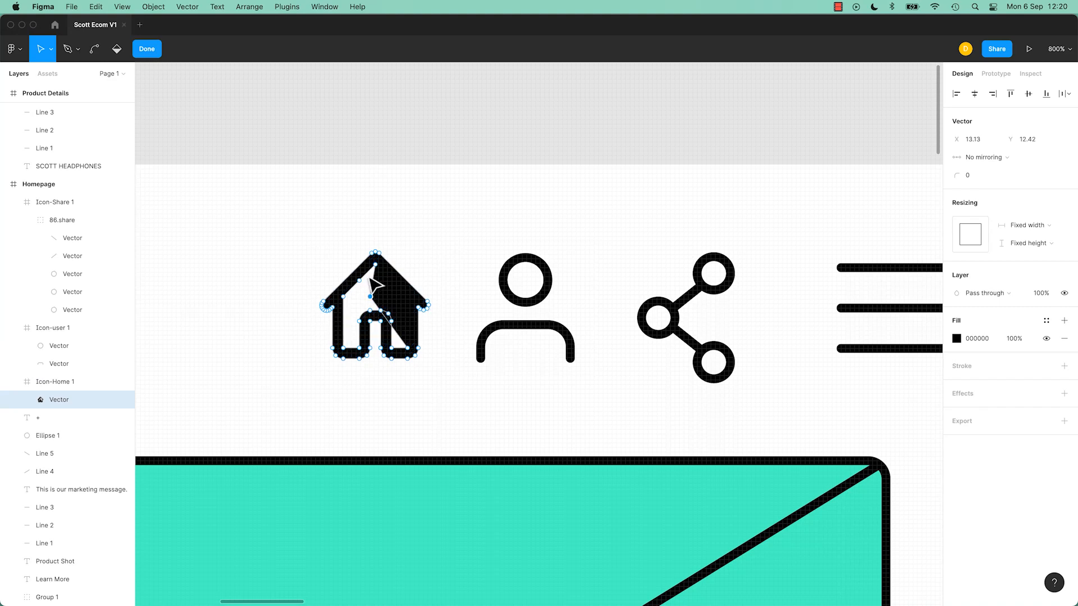
pyautogui.press('super+z')
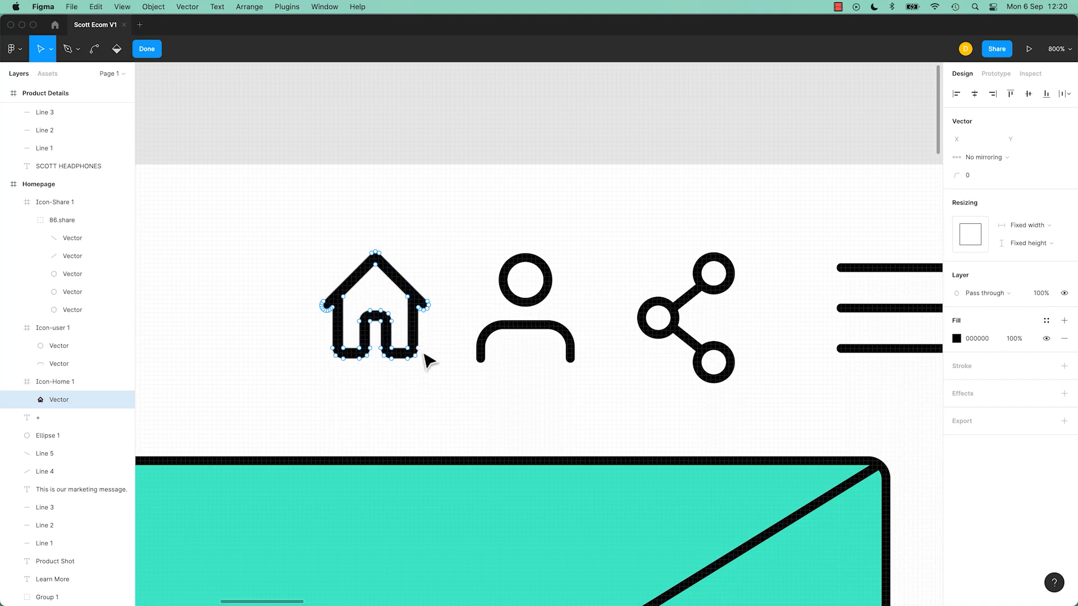
pyautogui.press('super+a')
pyautogui.click(376, 257)
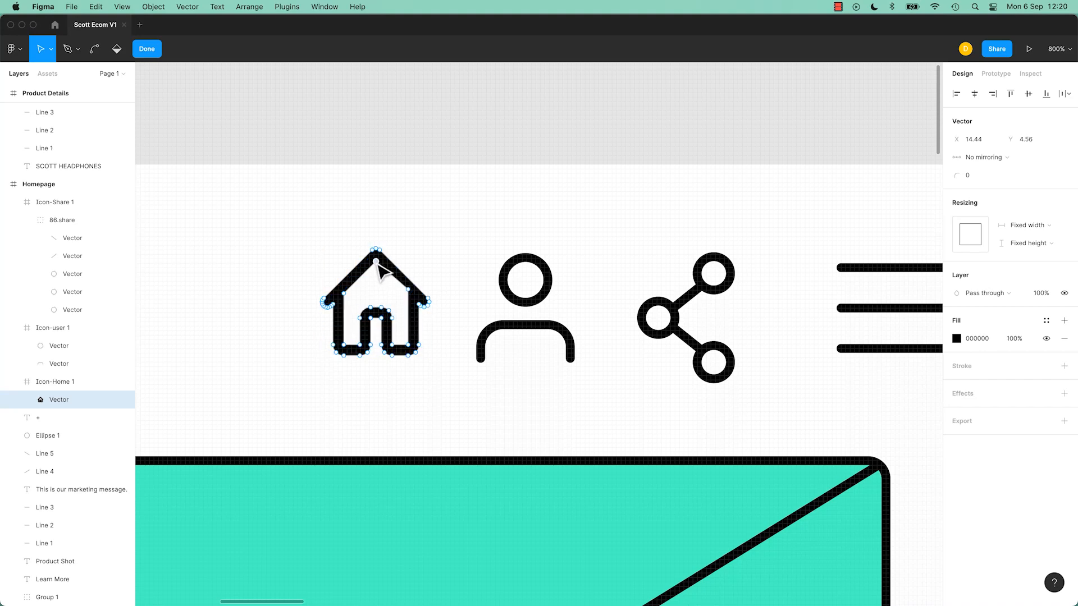
pyautogui.moveTo(343, 293); pyautogui.dragTo(340, 290)
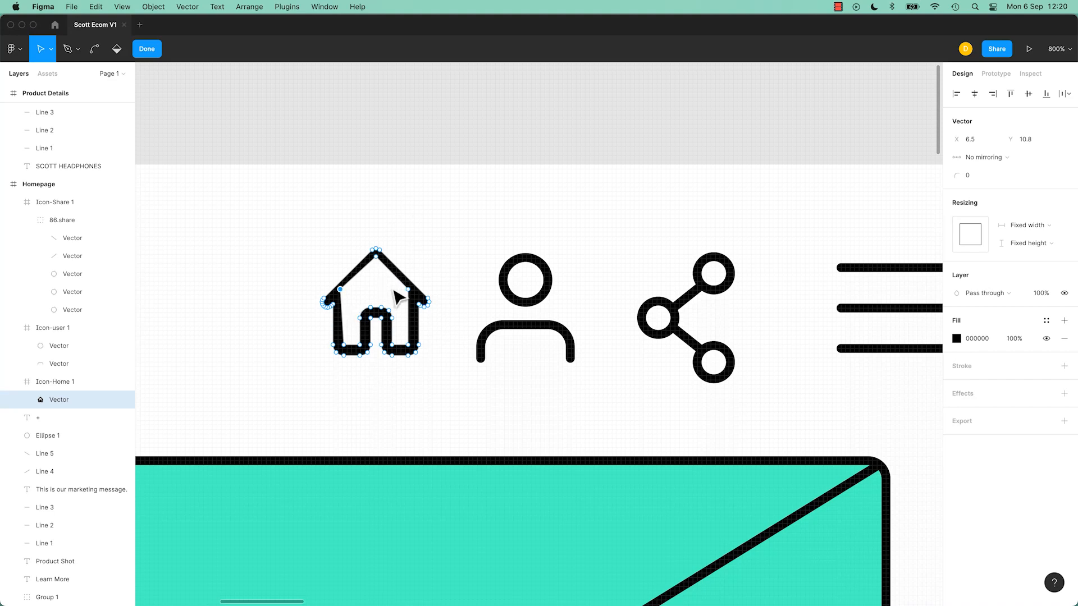
pyautogui.click(471, 155)
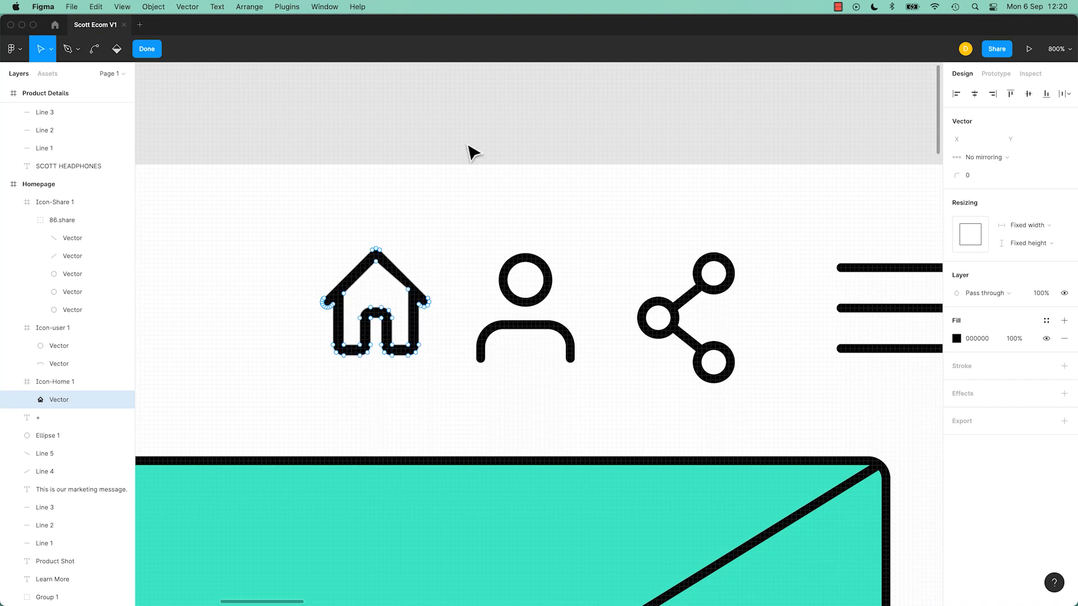
pyautogui.press('Escape')
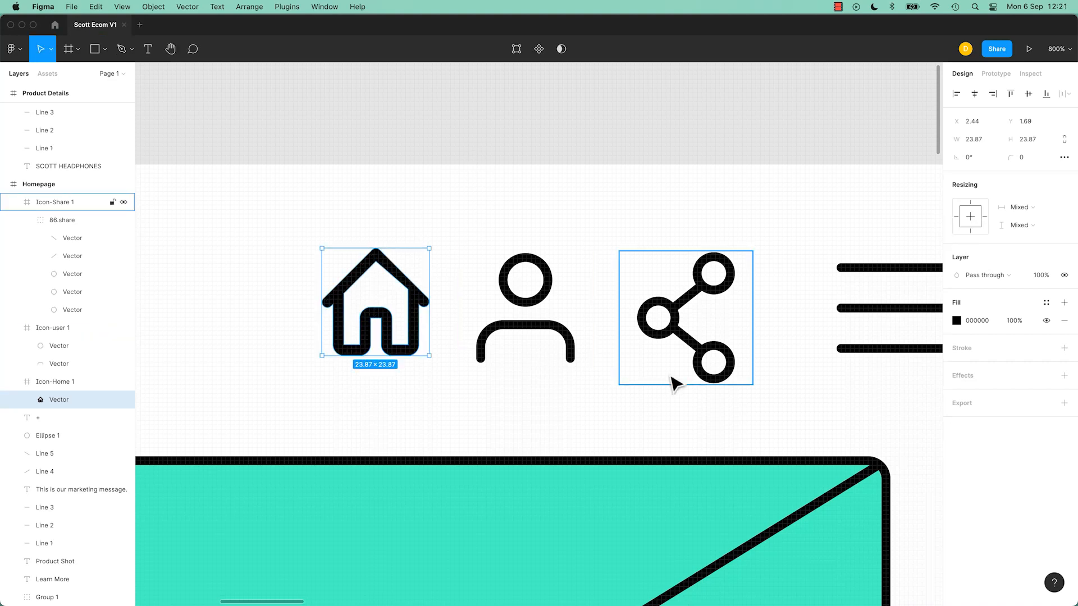
# Step: Scale the share icon's frame down to about 26 × 27 beside the user icon
pyautogui.click(712, 356)
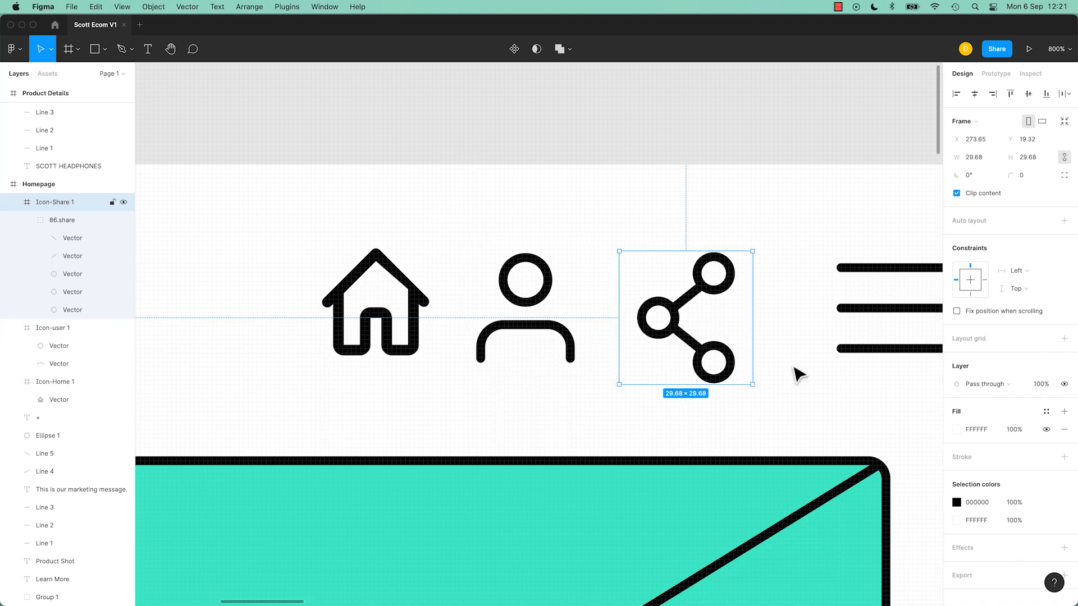
pyautogui.click(53, 52)
pyautogui.click(53, 88)
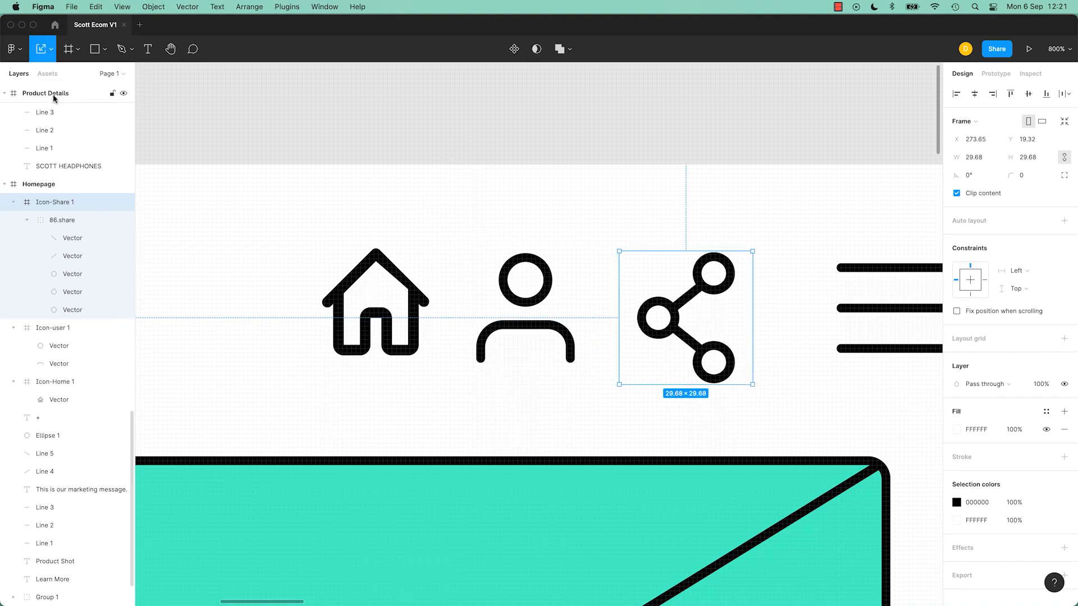
pyautogui.moveTo(752, 384); pyautogui.dragTo(741, 375)
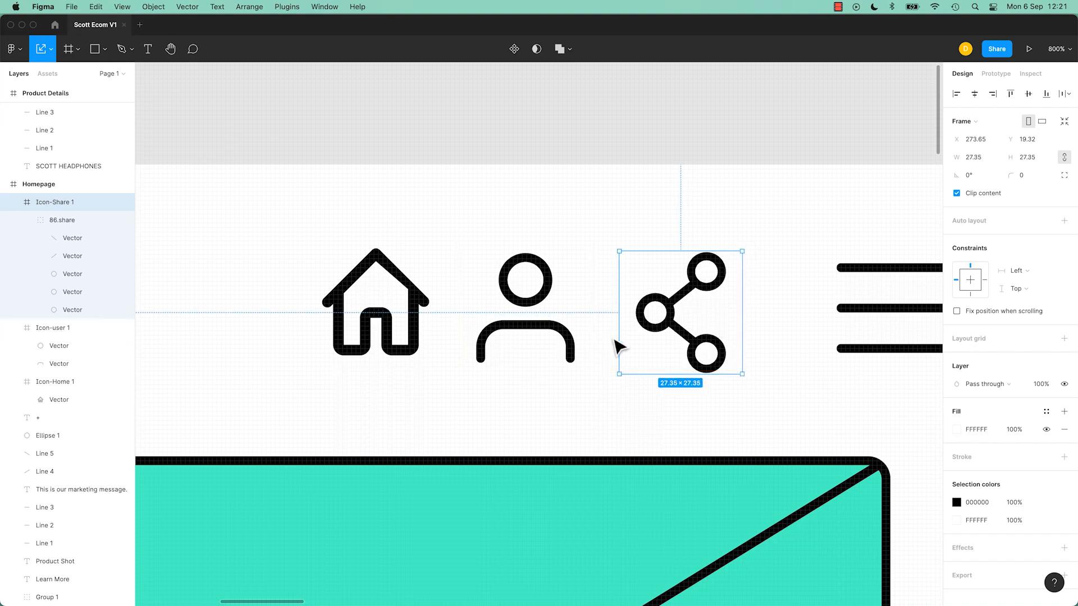
pyautogui.press('v')
pyautogui.click(694, 346)
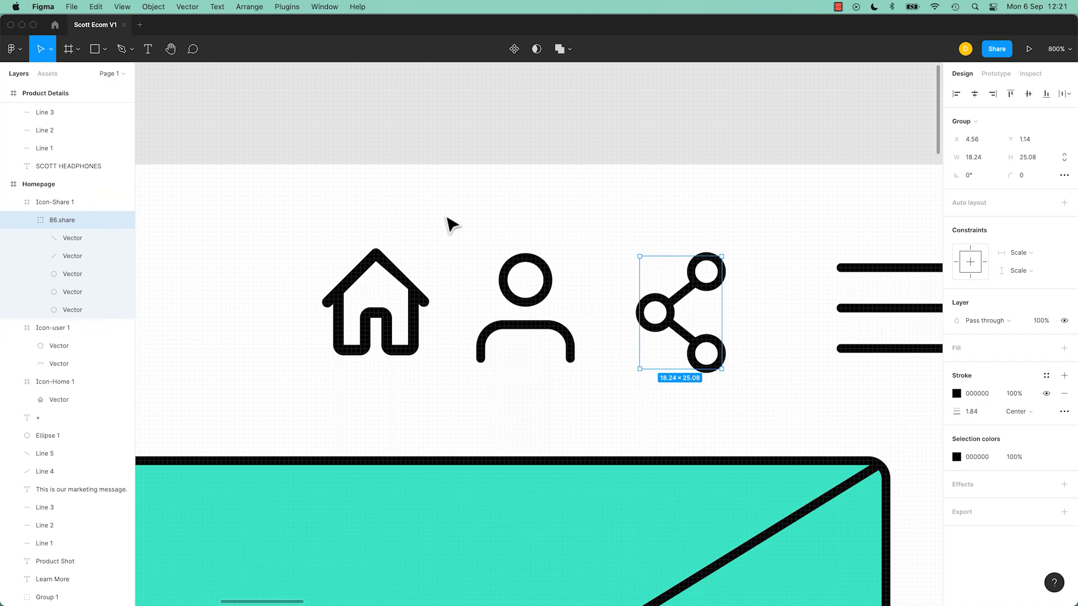
pyautogui.hotkey('shift', 'Return')
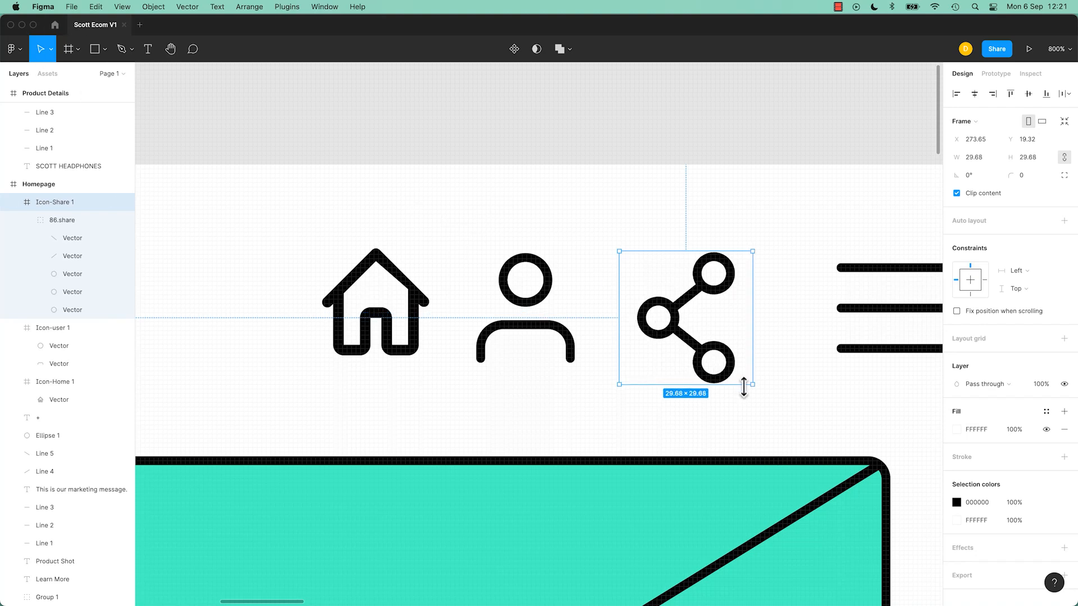
pyautogui.moveTo(752, 387)
pyautogui.mouseDown()
pyautogui.moveTo(743, 378)
pyautogui.moveTo(753, 373)
pyautogui.moveTo(724, 368)
pyautogui.moveTo(736, 371)
pyautogui.mouseUp()
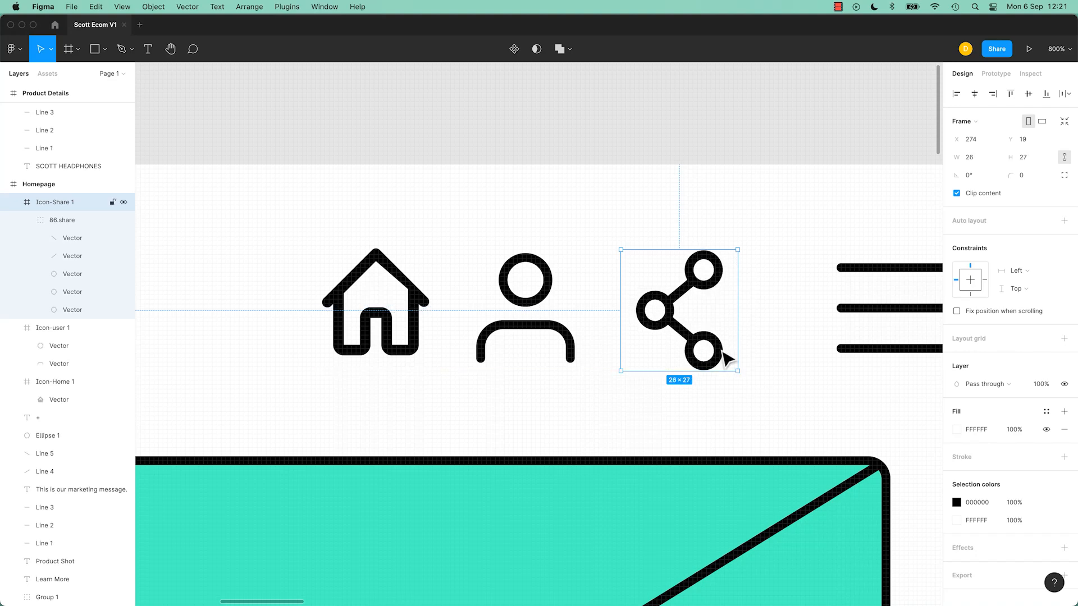
pyautogui.click(594, 169)
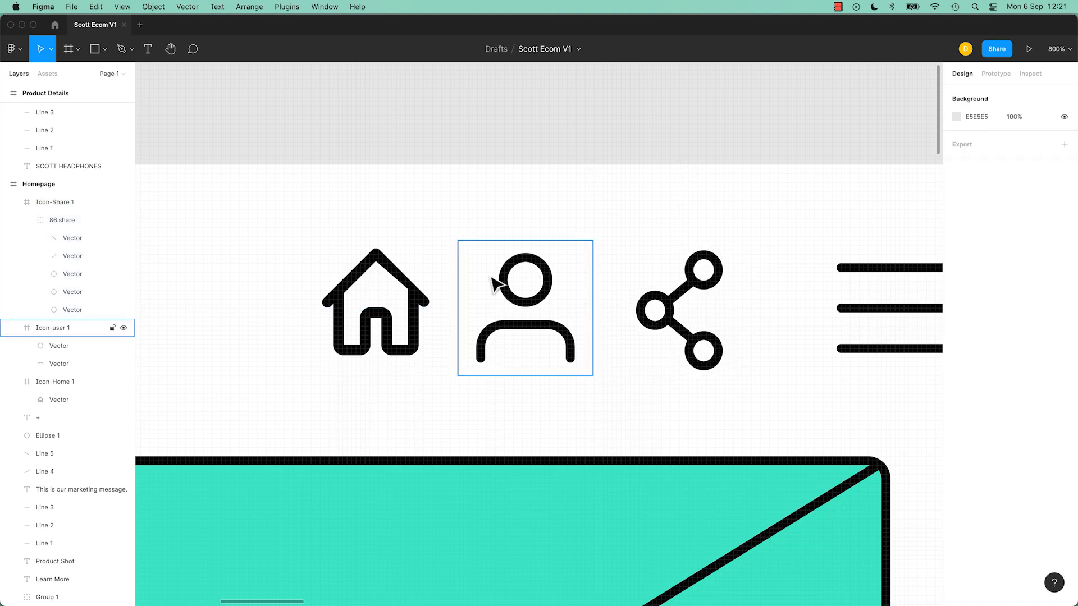
# Step: Zoom in to inspect the home icon's vector and frame, then zoom back out
pyautogui.click(411, 302)
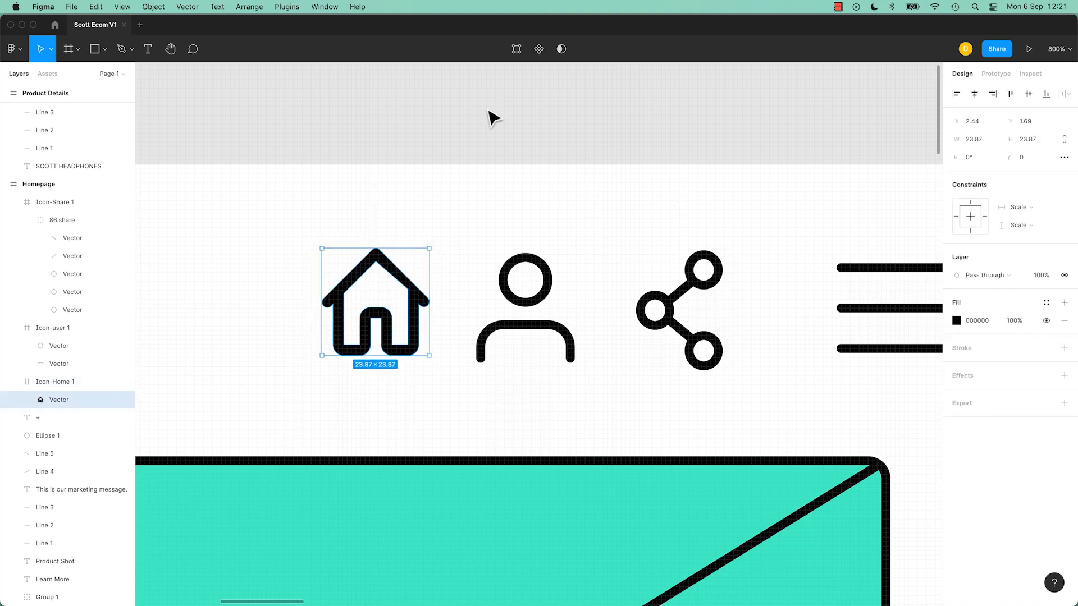
pyautogui.click(499, 144)
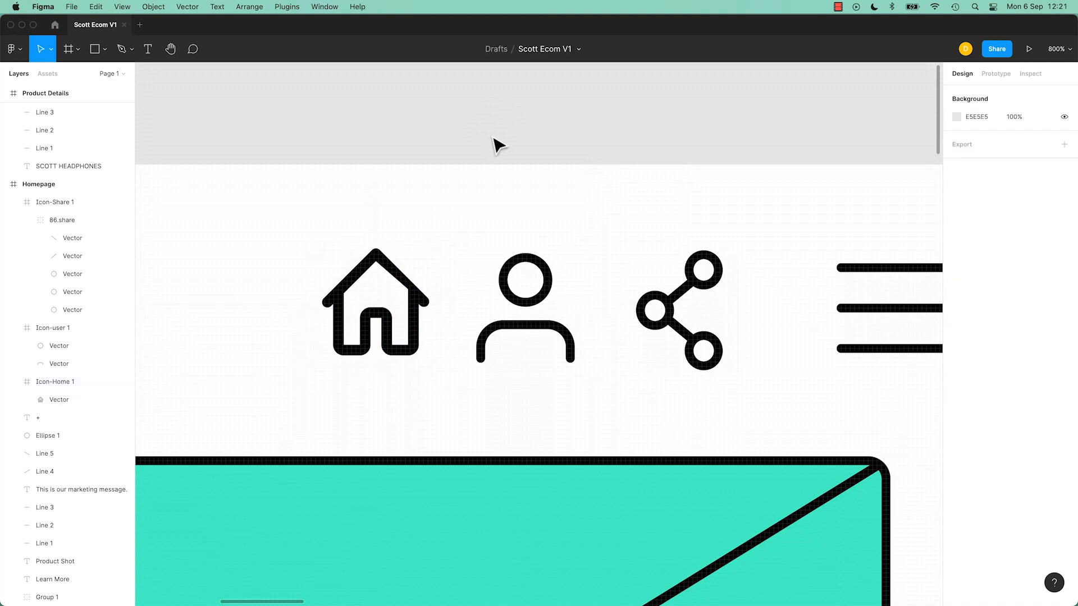
pyautogui.press('super+minus')
pyautogui.press('super+minus')
pyautogui.press('super+equal')
pyautogui.press('super+equal')
pyautogui.press('super+equal')
pyautogui.doubleClick(283, 247)
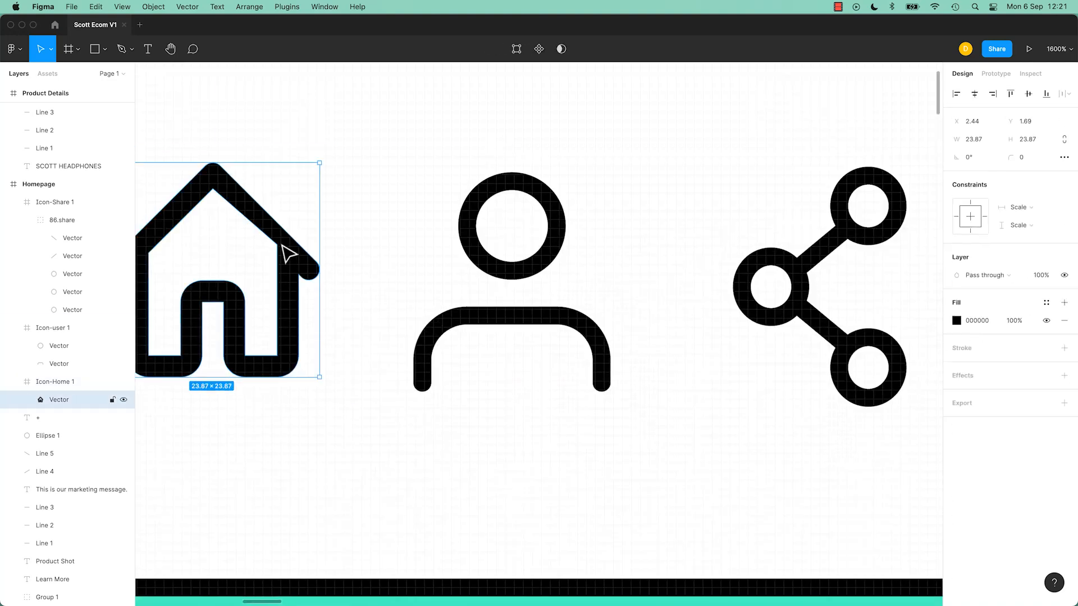
pyautogui.doubleClick(281, 246)
pyautogui.moveTo(278, 245); pyautogui.dragTo(279, 254)
pyautogui.doubleClick(324, 140)
pyautogui.press('super+minus')
pyautogui.press('super+minus')
pyautogui.click(408, 212)
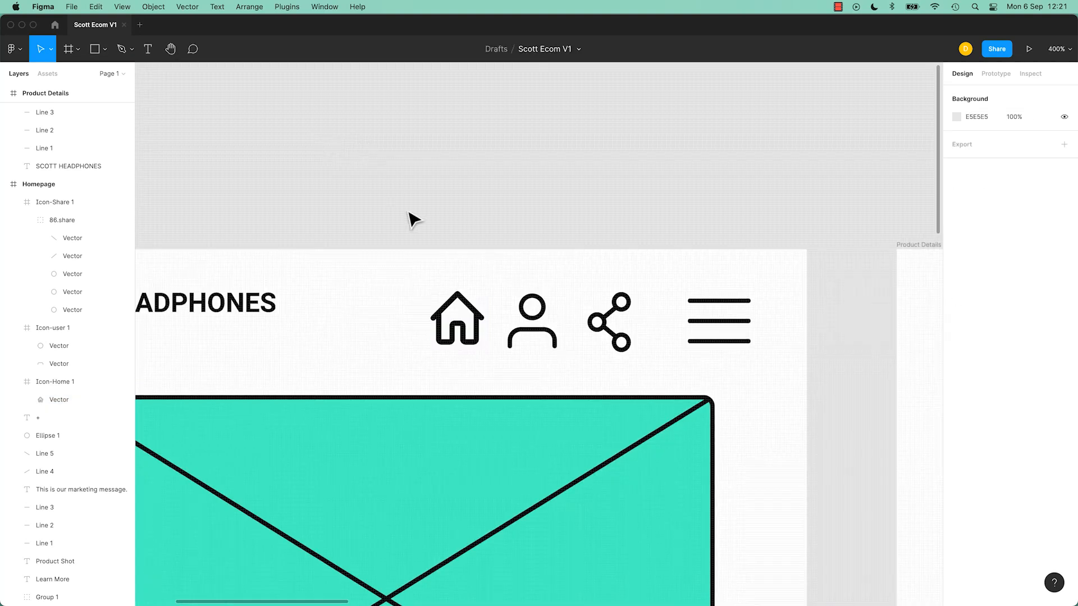
# Step: Pan and zoom out to review the Homepage header alongside the other wireframe frames
pyautogui.moveTo(499, 213); pyautogui.dragTo(564, 164)
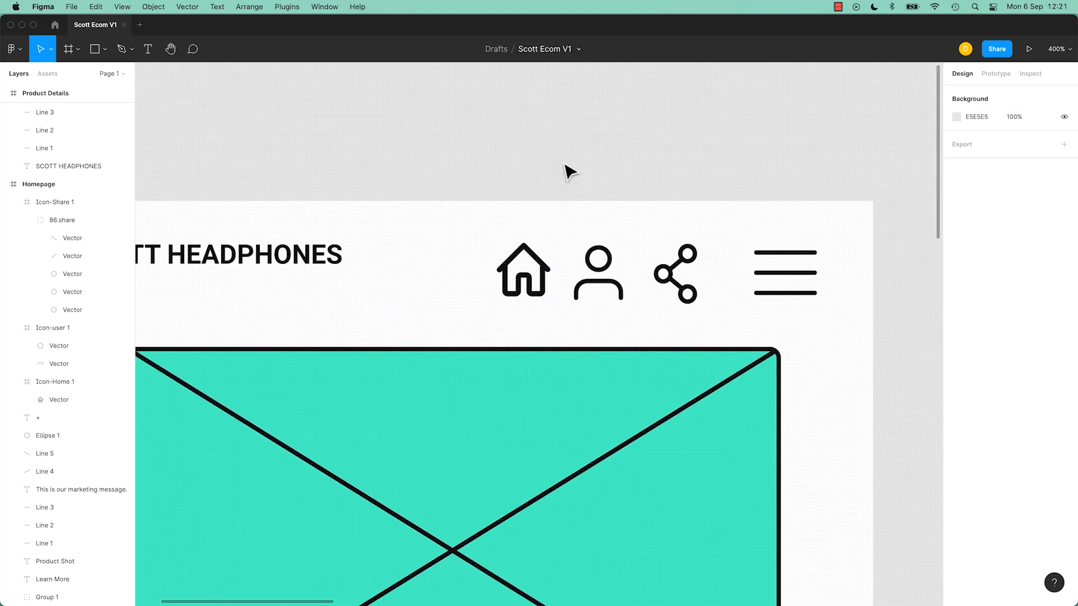
pyautogui.press('super+minus')
pyautogui.moveTo(554, 200); pyautogui.dragTo(472, 178)
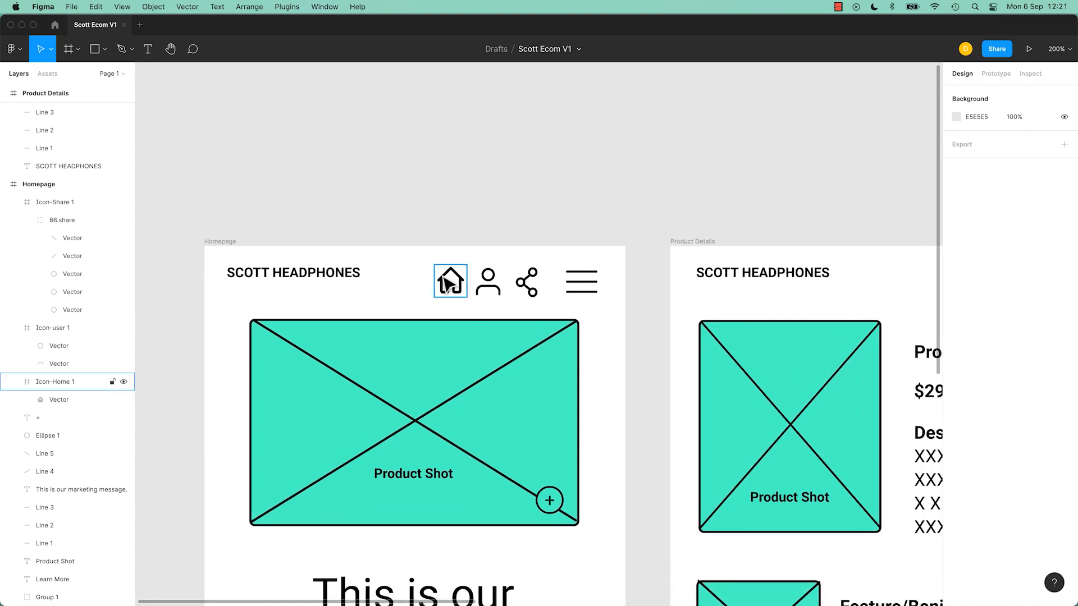
pyautogui.click(448, 293)
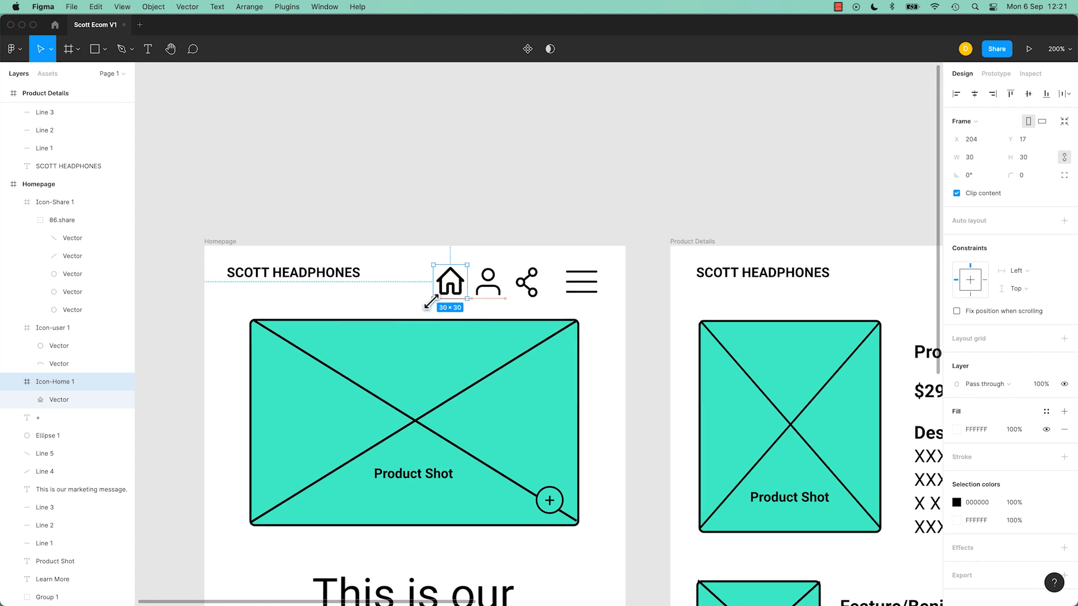
pyautogui.click(485, 222)
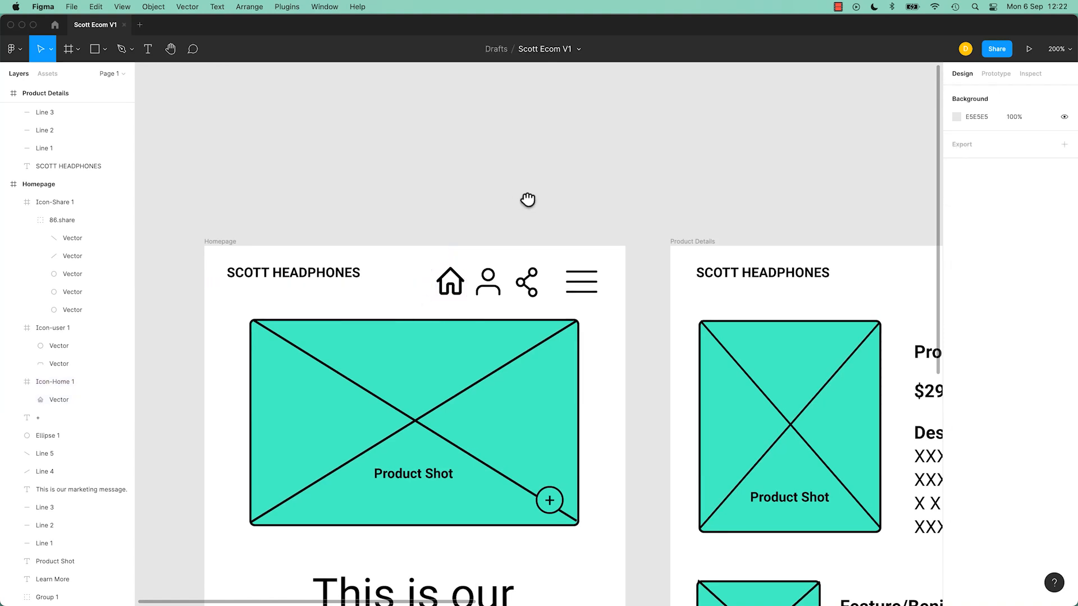
pyautogui.moveTo(530, 204); pyautogui.dragTo(465, 209)
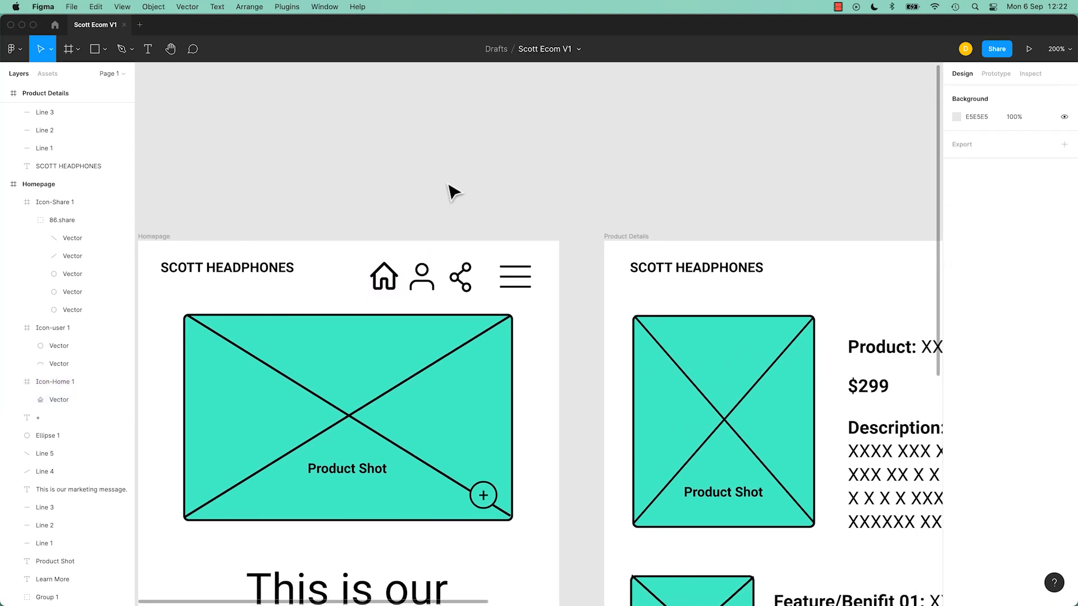
pyautogui.hotkey('shift', '0')
pyautogui.moveTo(618, 209); pyautogui.dragTo(524, 169)
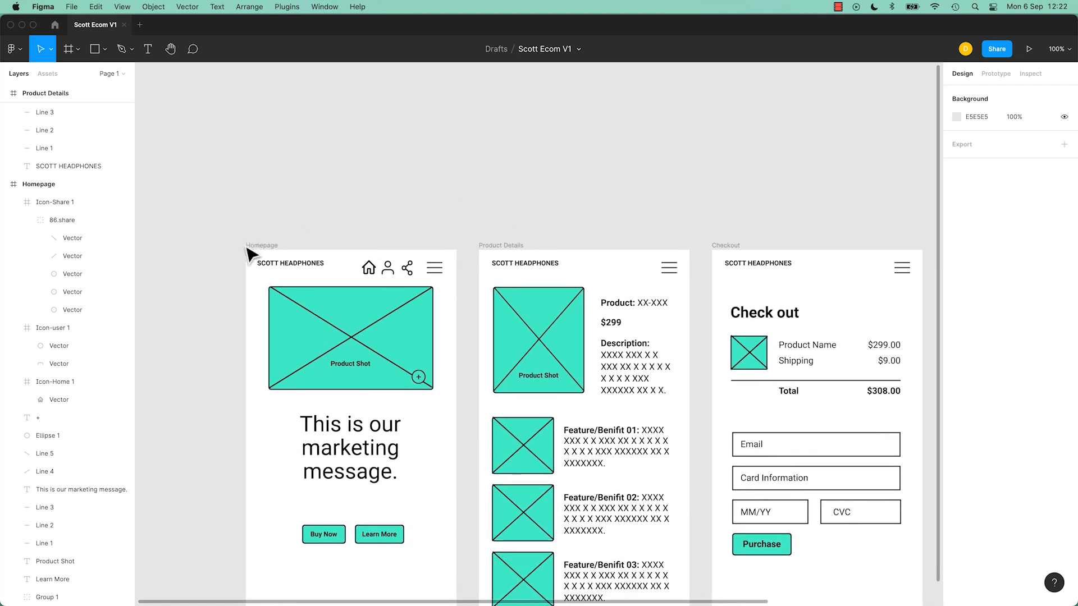
# Step: Delete the title and menu lines from the Product Details frame's header
pyautogui.click(537, 264)
pyautogui.press('Delete')
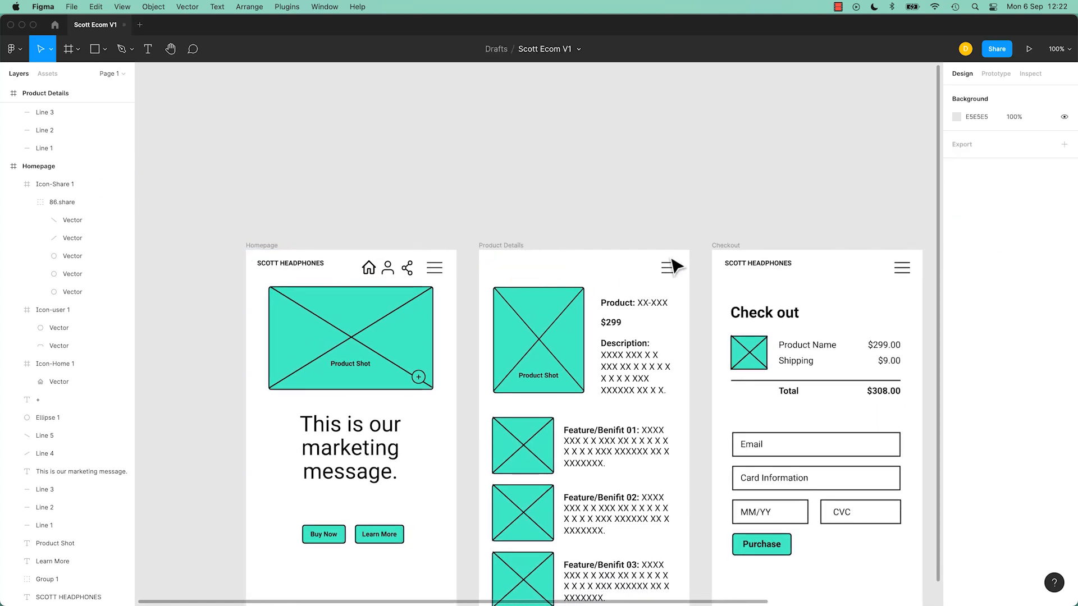
pyautogui.moveTo(655, 255); pyautogui.dragTo(691, 288)
pyautogui.press('Delete')
# Step: Delete the header title and menu lines from the Checkout and Confirmation frames
pyautogui.moveTo(716, 233); pyautogui.dragTo(912, 290)
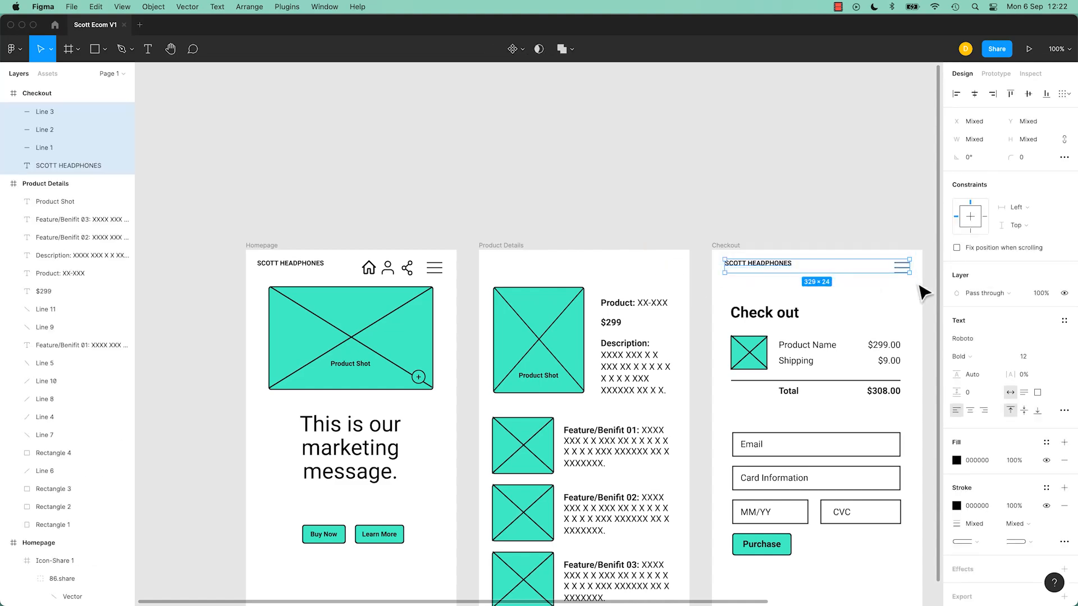
pyautogui.press('Delete')
pyautogui.moveTo(833, 248); pyautogui.dragTo(582, 244)
pyautogui.moveTo(680, 200); pyautogui.dragTo(898, 291)
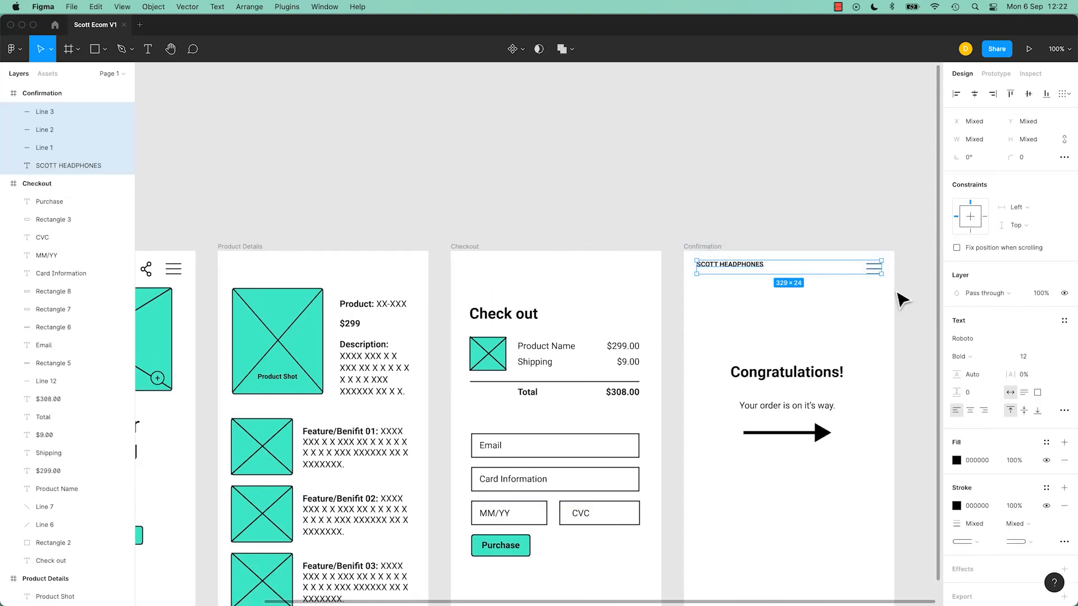
pyautogui.press('Delete')
# Step: Copy the Homepage header with its title, icons and menu, and paste it into the Product Details frame
pyautogui.moveTo(487, 267); pyautogui.dragTo(724, 272)
pyautogui.hscroll(-3, 724, 272)
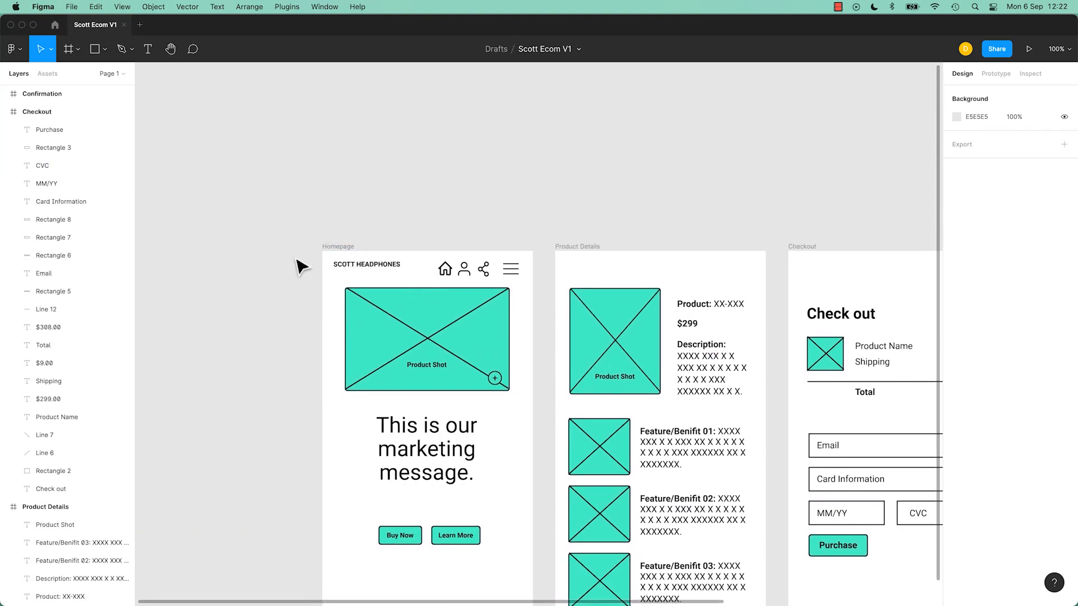
pyautogui.moveTo(295, 258); pyautogui.dragTo(514, 296)
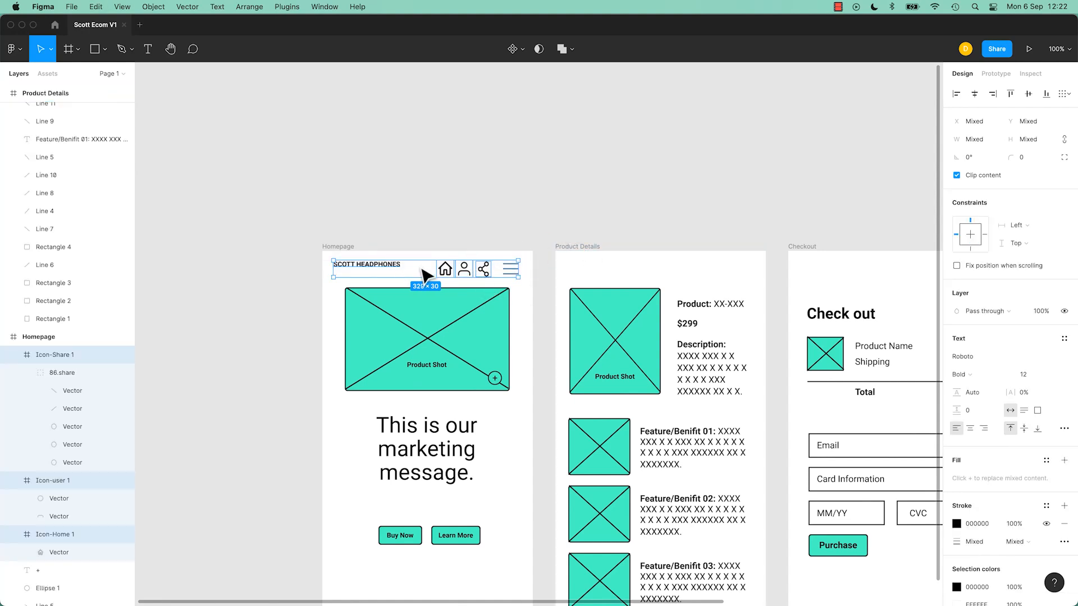
pyautogui.click(577, 247)
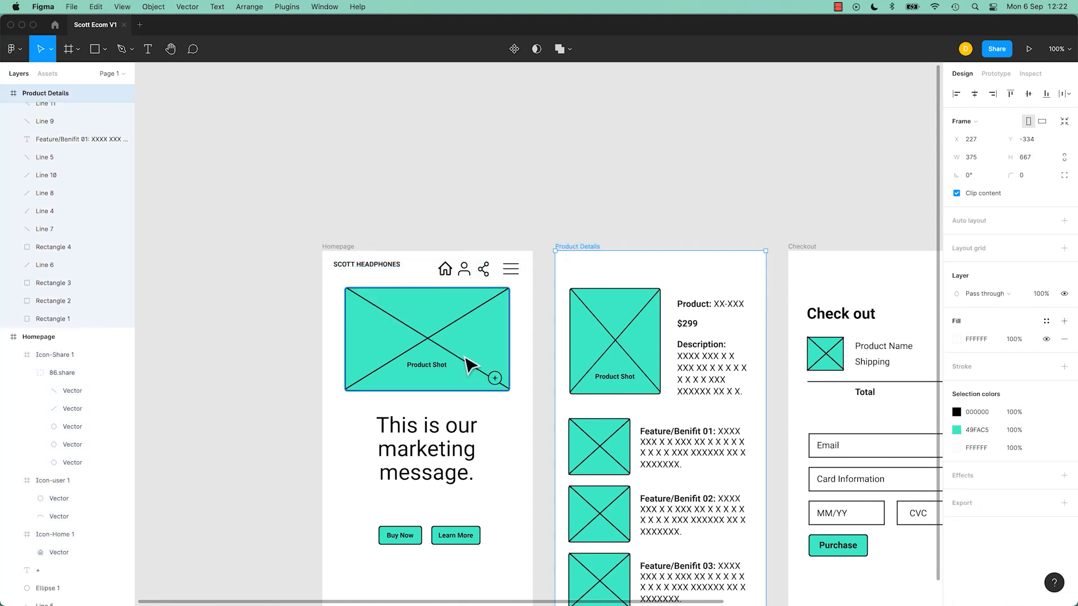
pyautogui.press('super+v')
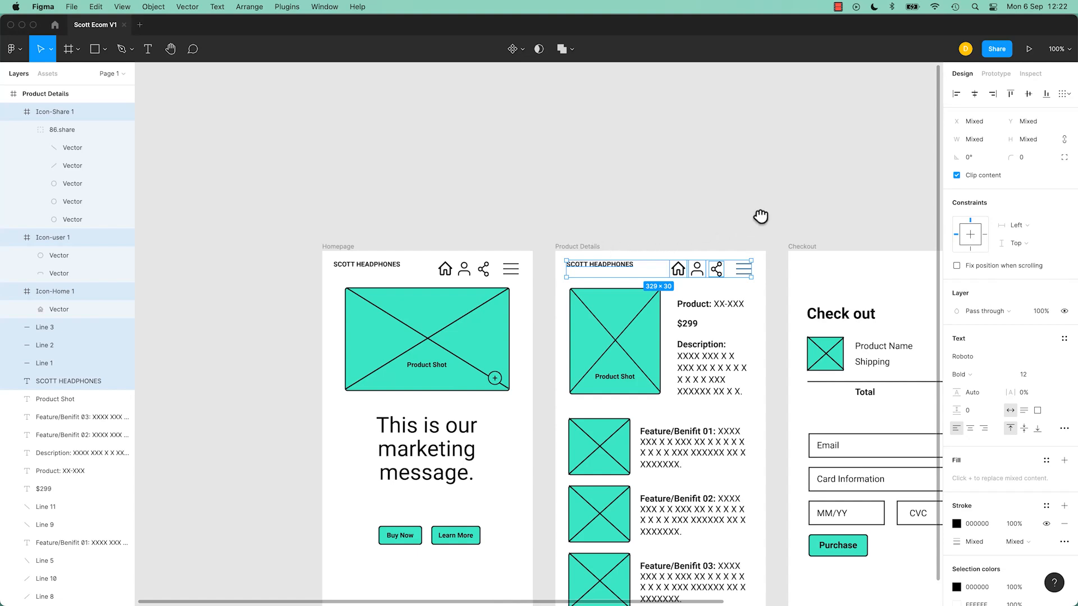
# Step: Paste the copied header into the Checkout and Confirmation frames
pyautogui.hscroll(5, 760, 217)
pyautogui.click(489, 256)
pyautogui.press('super+c')
pyautogui.press('super+v')
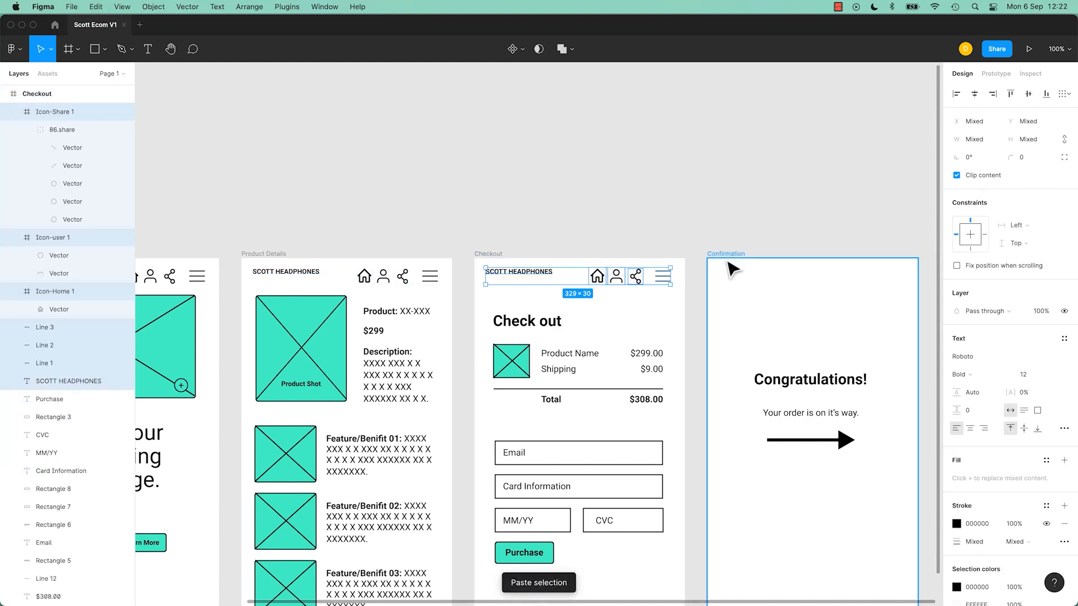
pyautogui.click(727, 256)
pyautogui.press('super+v')
pyautogui.click(501, 205)
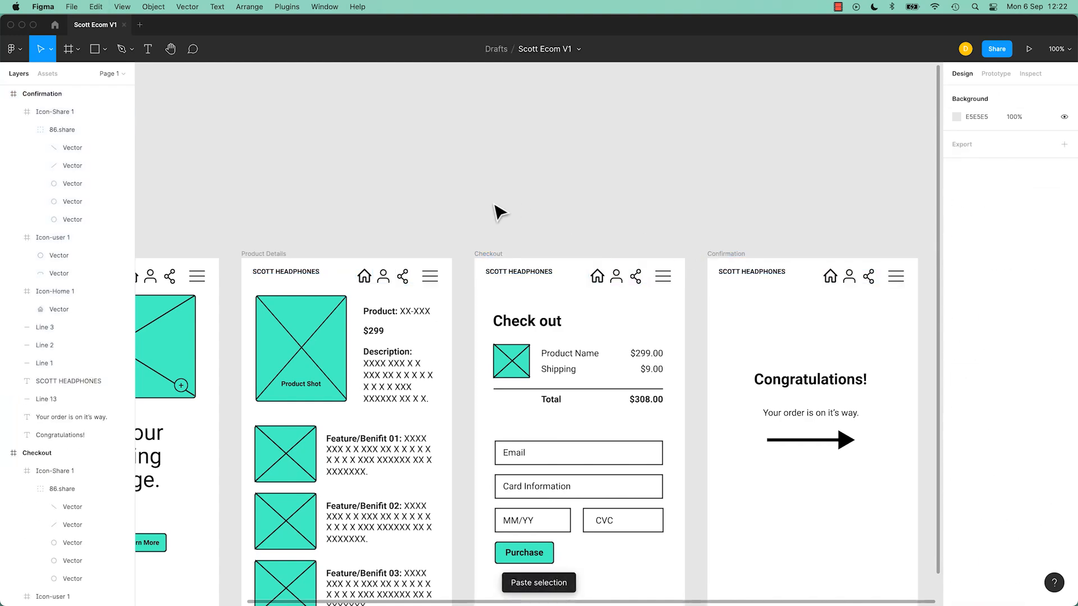
# Step: Scroll across the frames to review the pasted headers
pyautogui.hscroll(-8, 493, 231)
pyautogui.hscroll(6, 362, 291)
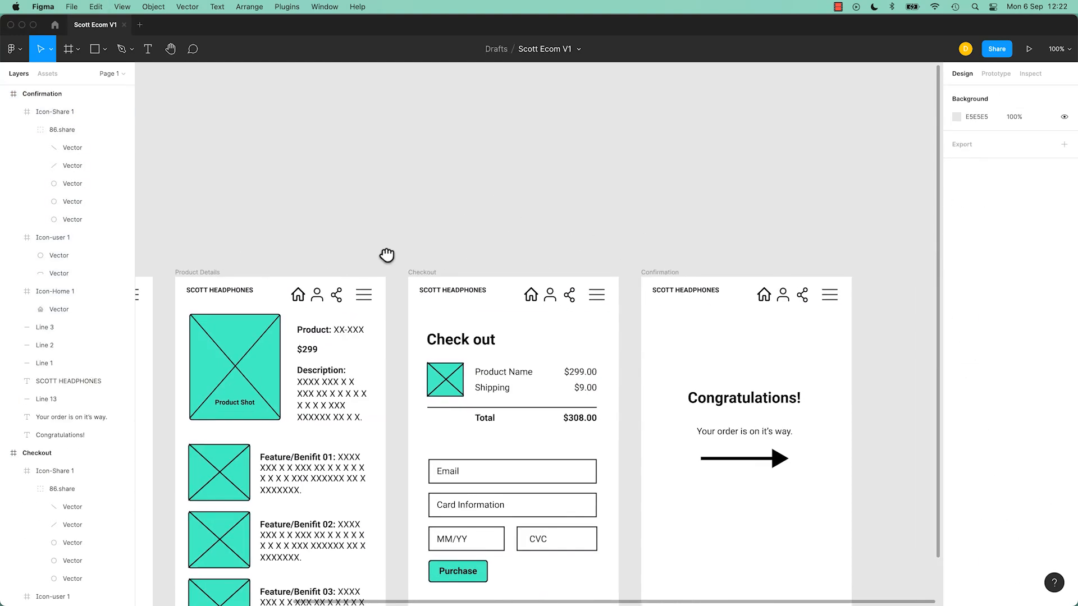
pyautogui.hscroll(-2, 386, 252)
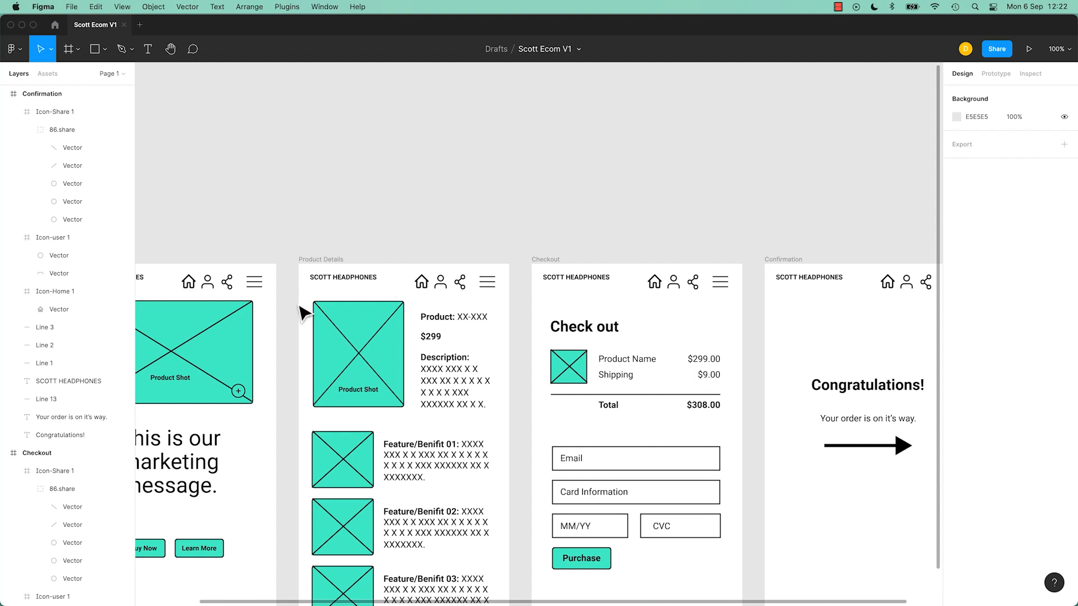
pyautogui.hscroll(-4, 365, 233)
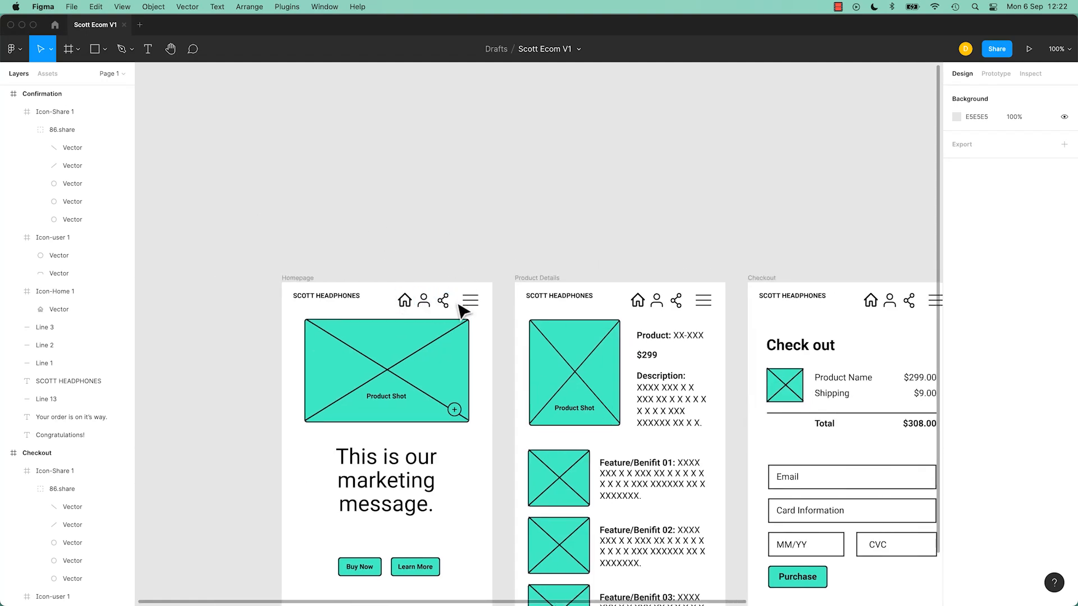